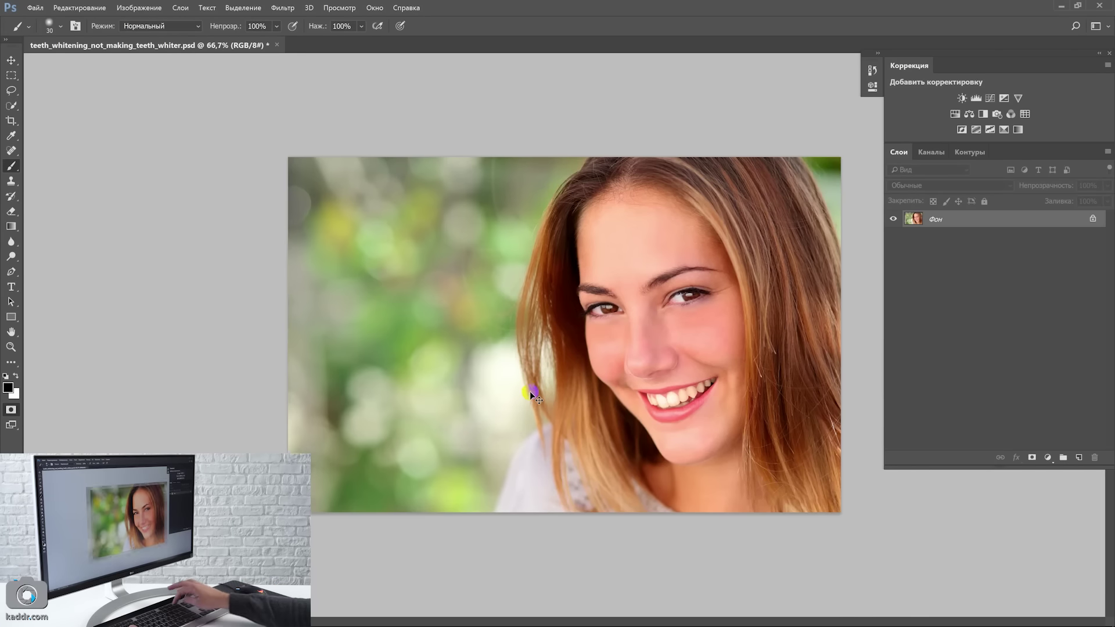
Step: Duplicate the Фон layer and brighten the copy with Levels by moving the white input slider left
key(ctrl+1)
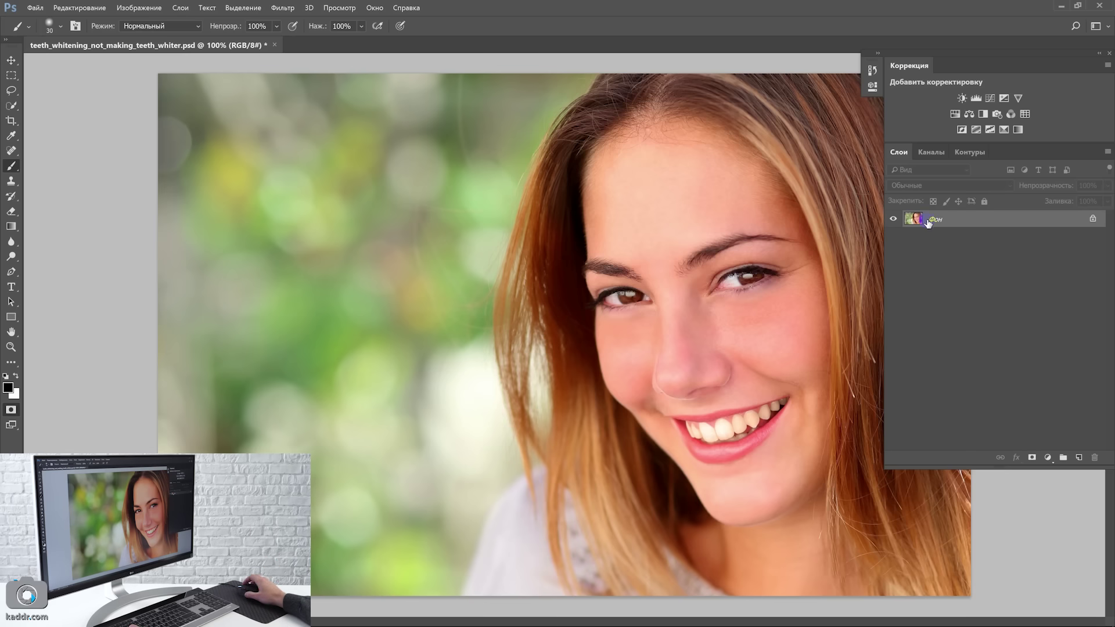
drag(927, 224, 1078, 458)
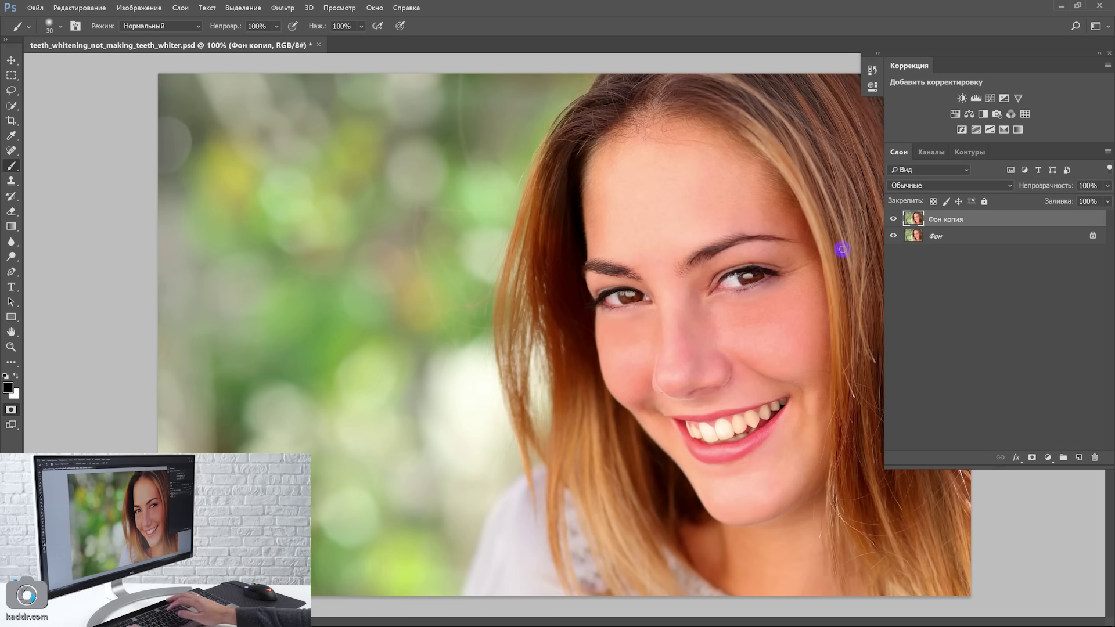
key(ctrl+l)
drag(455, 235, 450, 235)
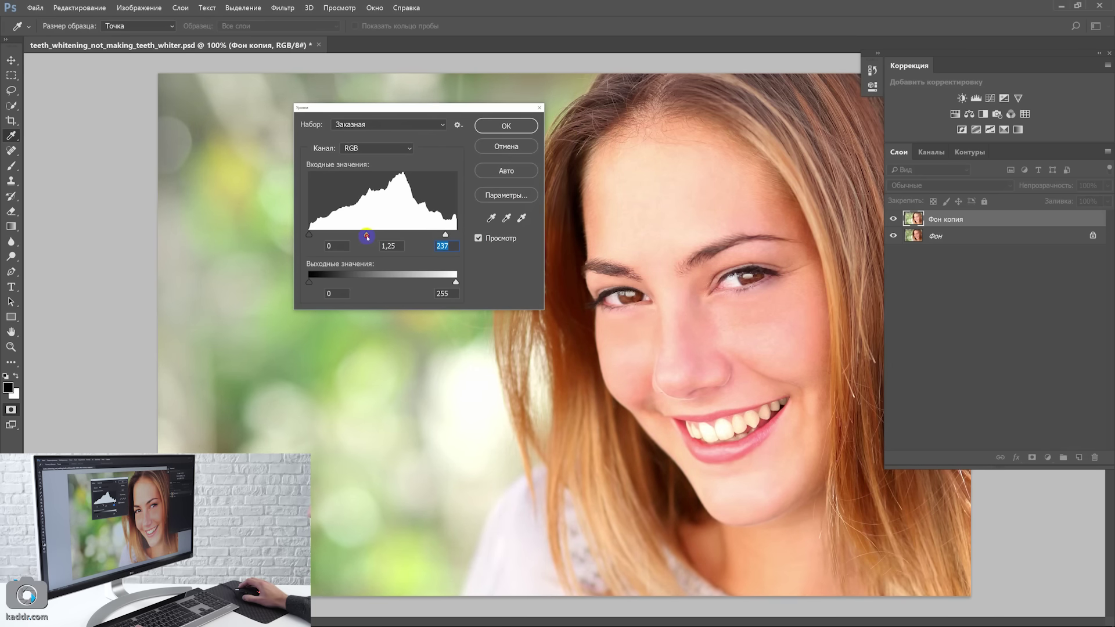
click(506, 125)
Step: Add a layer mask to the brightened copy and invert it to black
key(b)
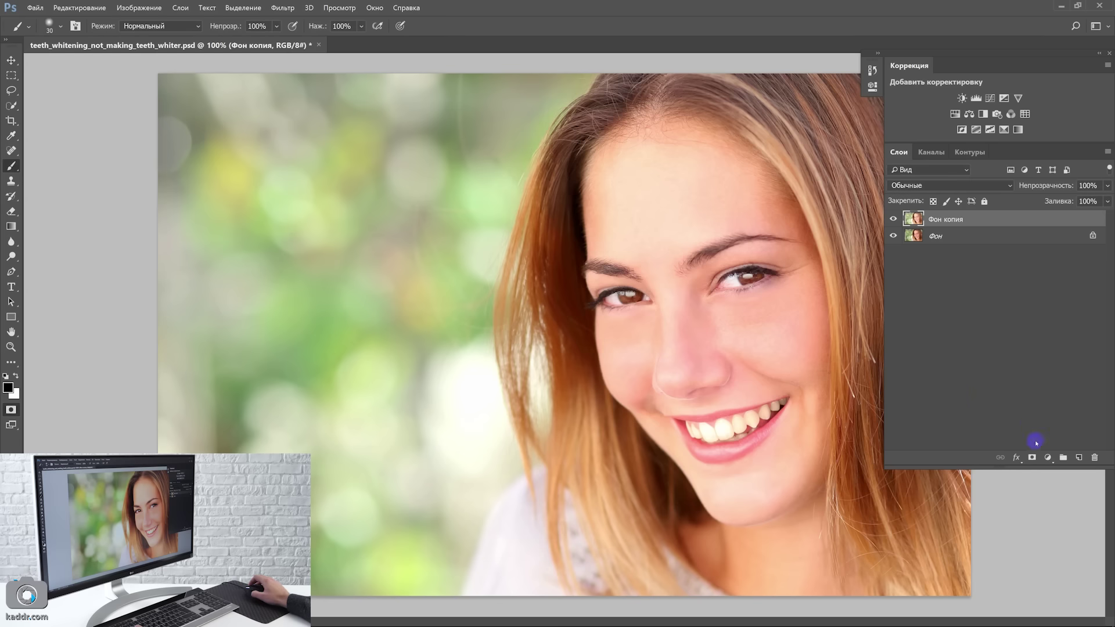
click(1030, 458)
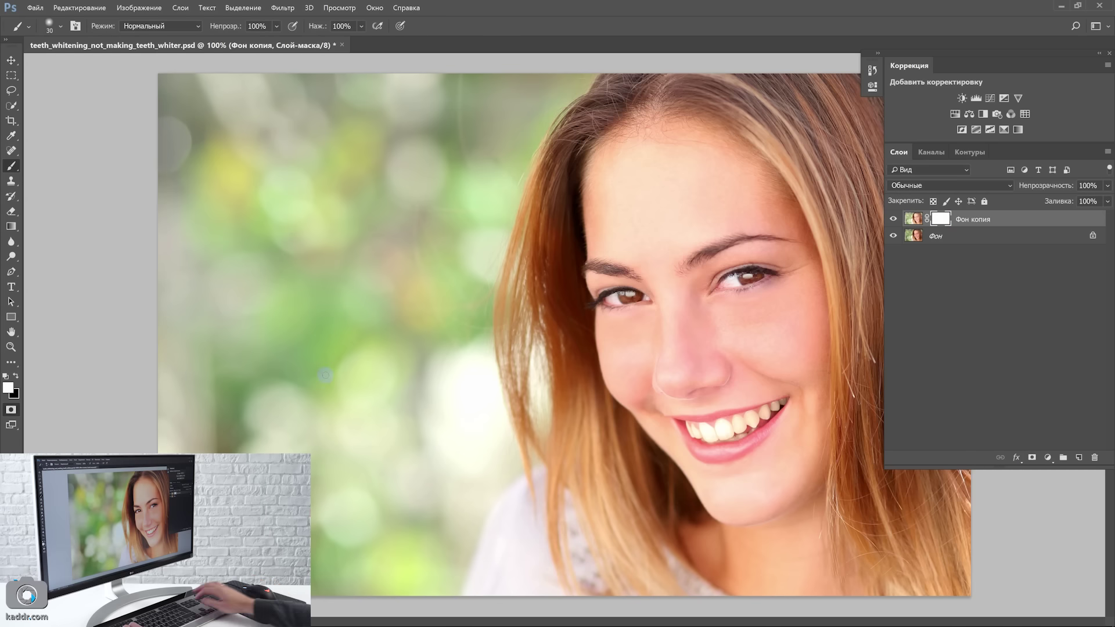
key(ctrl+i)
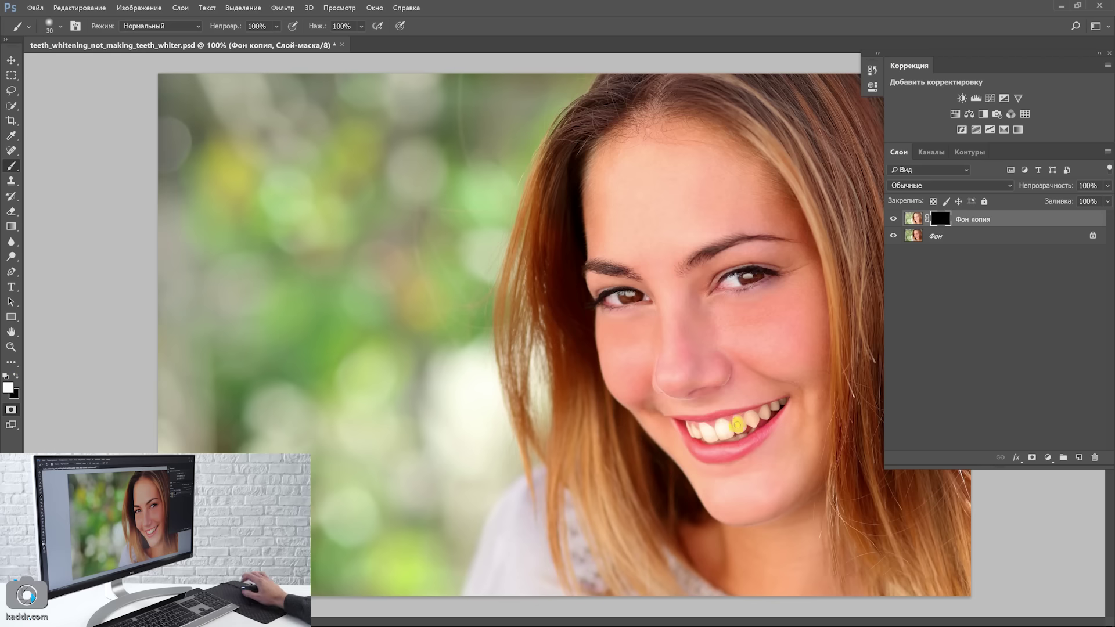
Step: Paint white on the mask over the front and remaining teeth to reveal the brightening
key(ctrl+plus)
key(ctrl+plus)
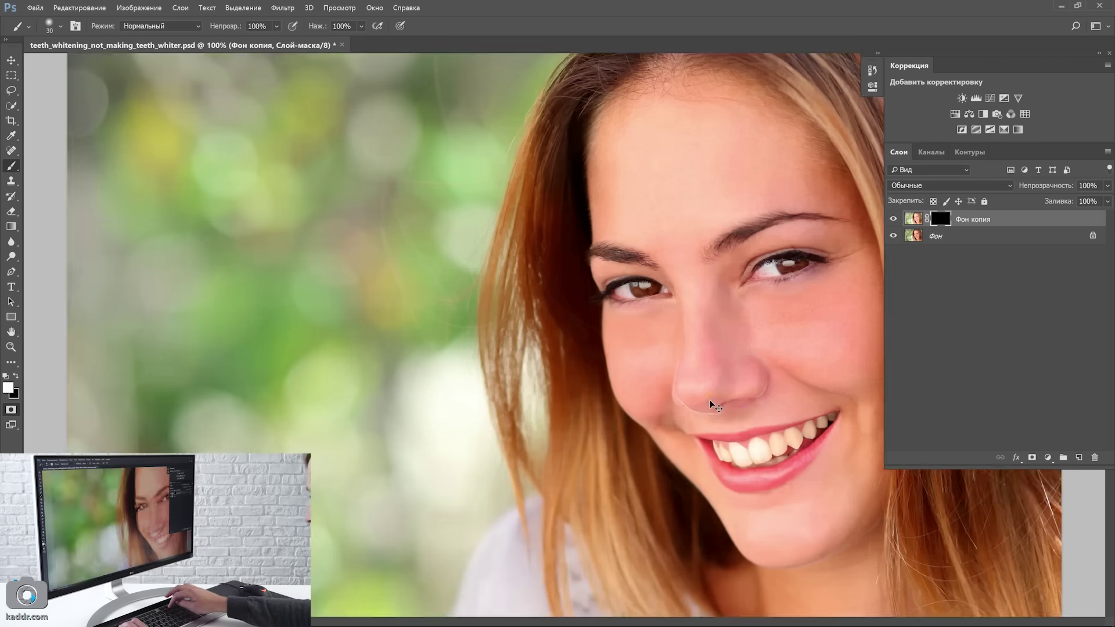
drag(722, 374, 255, 110)
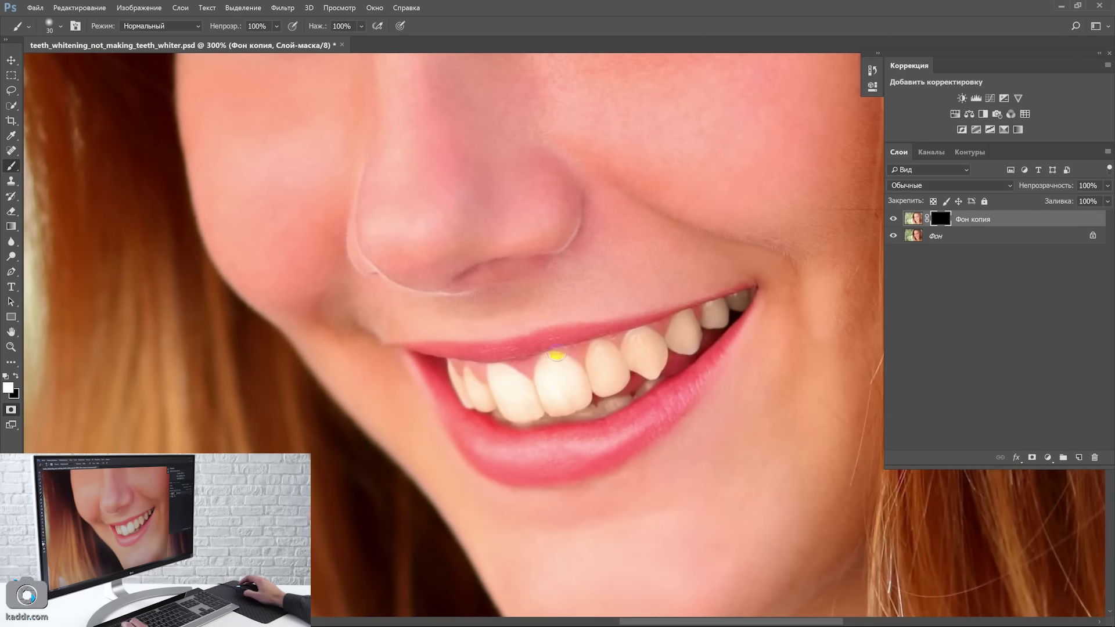
right_click(579, 379)
click(546, 393)
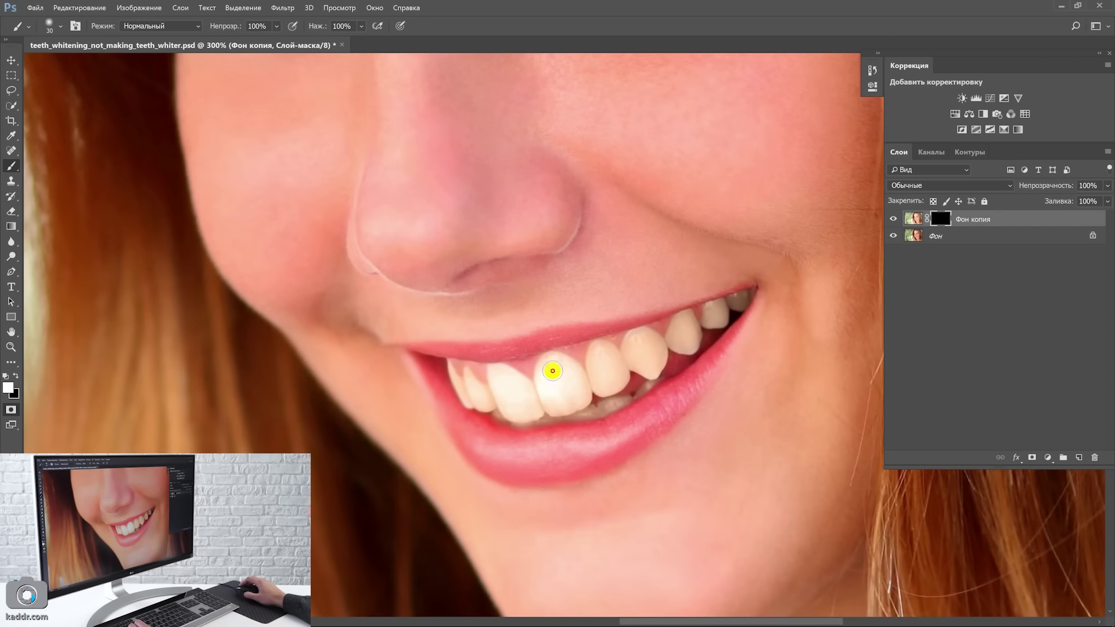
mouse_move(574, 389)
mouse_down()
mouse_move(619, 371)
mouse_move(629, 333)
mouse_move(649, 361)
mouse_move(673, 329)
mouse_move(690, 341)
mouse_move(743, 298)
mouse_up()
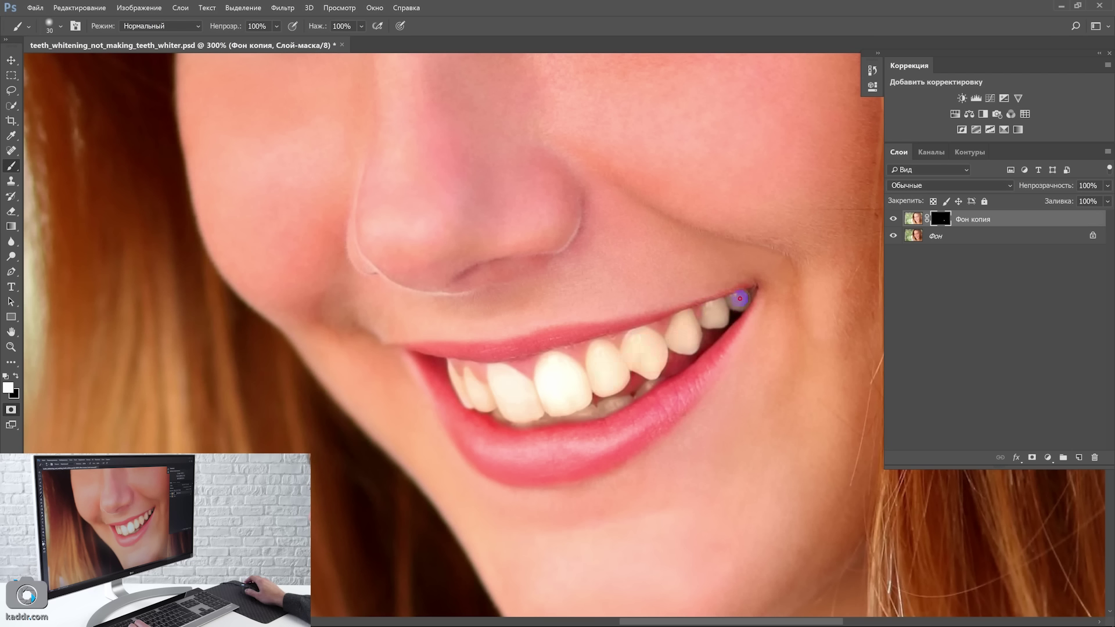
drag(509, 401, 459, 384)
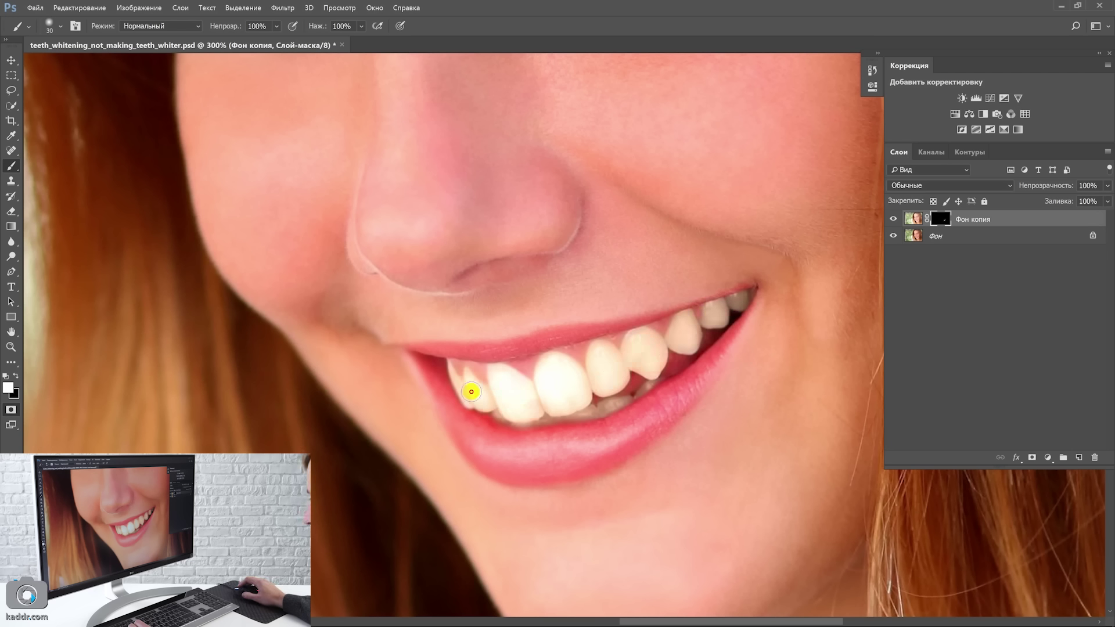
key(ctrl+minus)
key(ctrl+minus)
key(ctrl+minus)
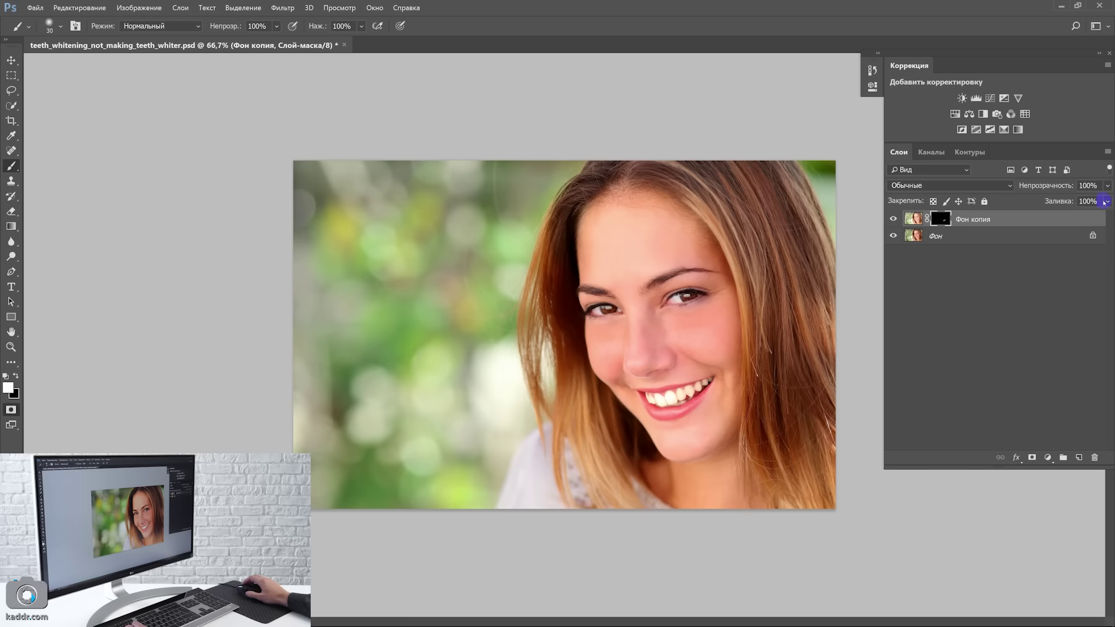
Step: Lower the copy's opacity, toggle its visibility to compare, then delete Фон копия
click(1108, 185)
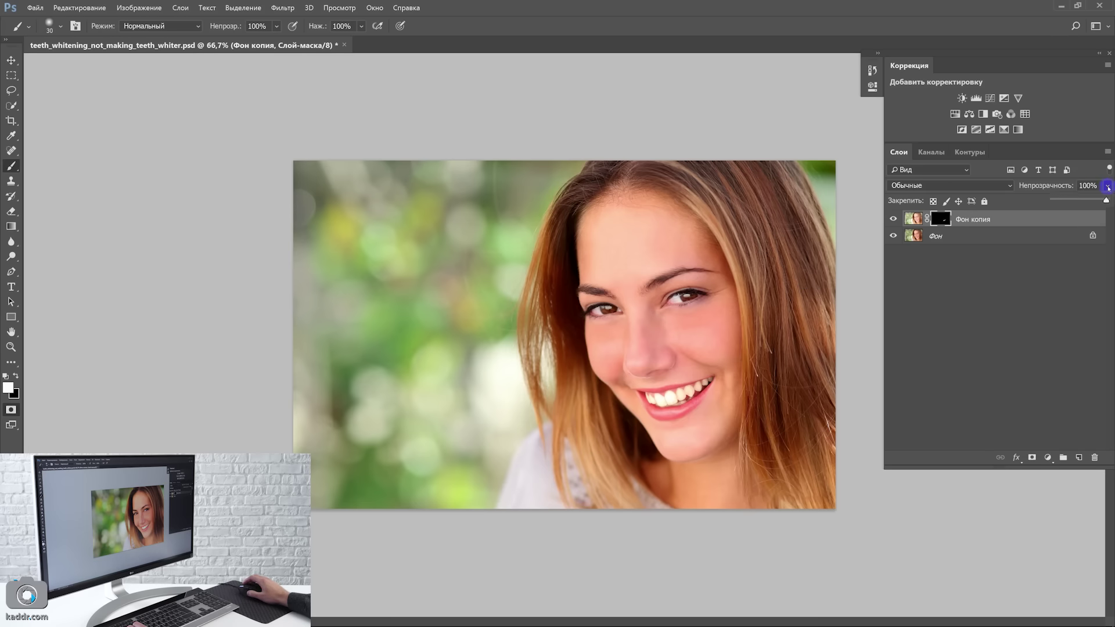
drag(1108, 200, 1087, 201)
click(894, 220)
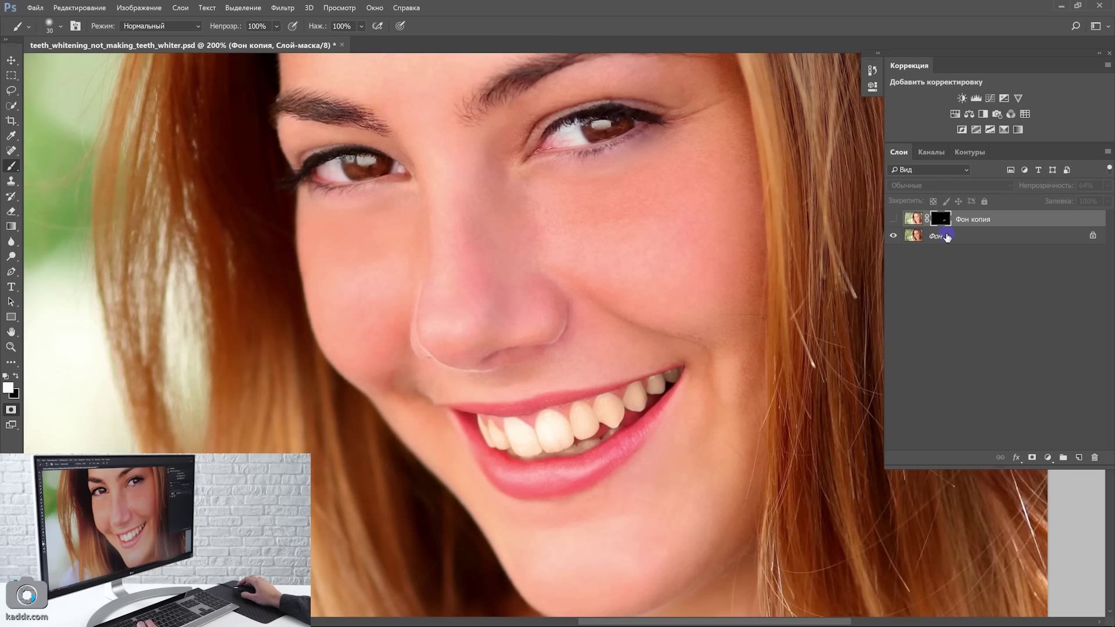
key(ctrl+plus)
key(ctrl+plus)
click(894, 221)
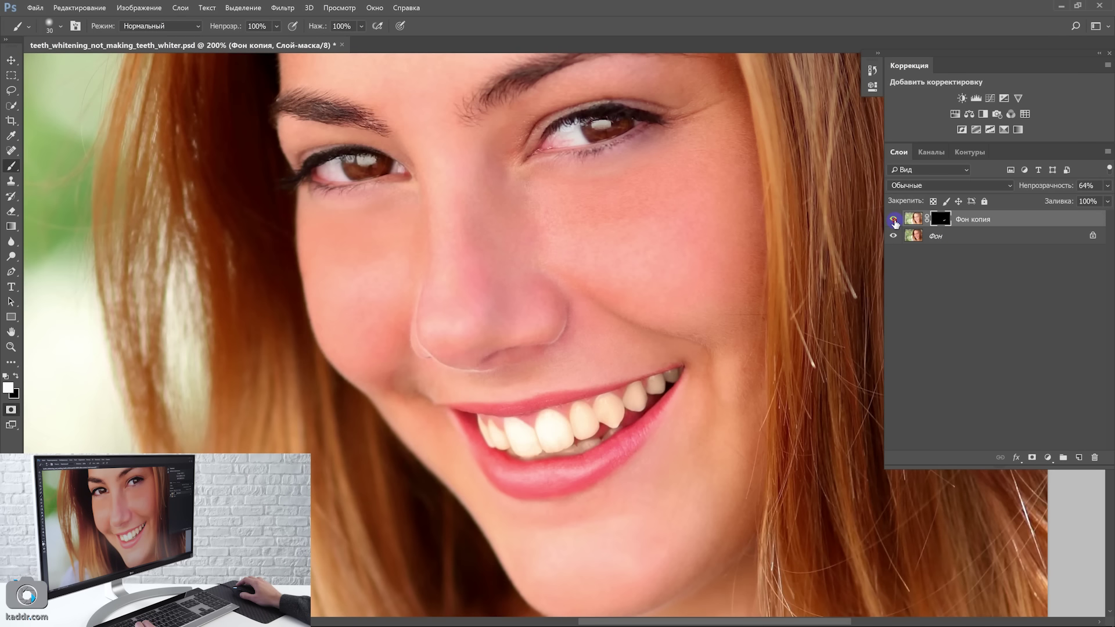
click(895, 221)
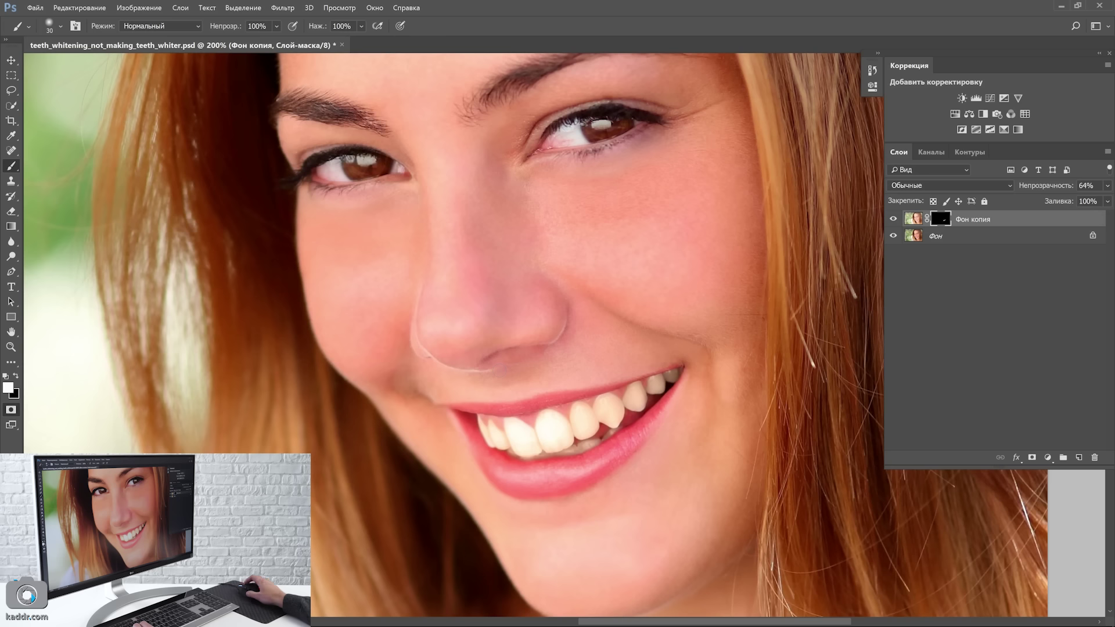
drag(913, 221, 1095, 457)
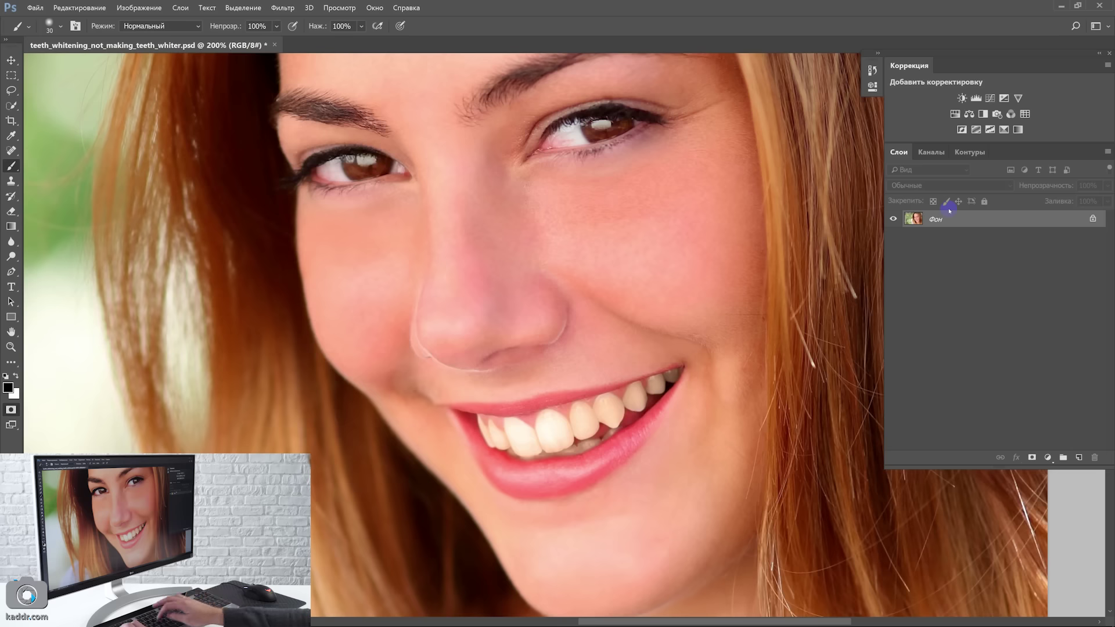
key(ctrl+j)
scroll(522, 175, down, 1)
click(141, 8)
mouse_move(165, 28)
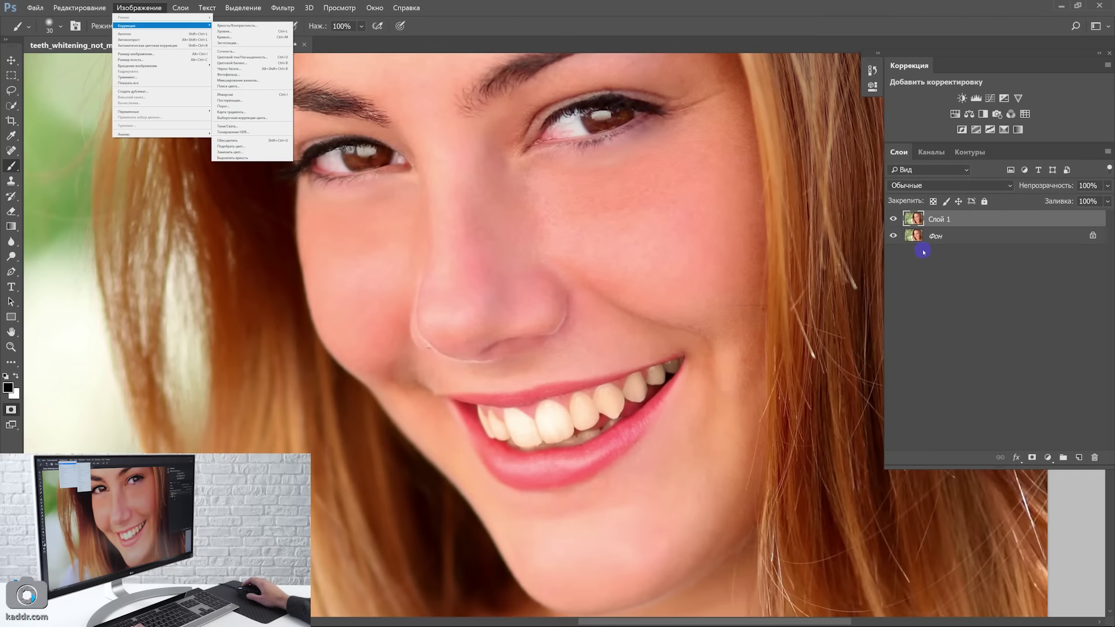
click(956, 256)
drag(926, 220, 1094, 457)
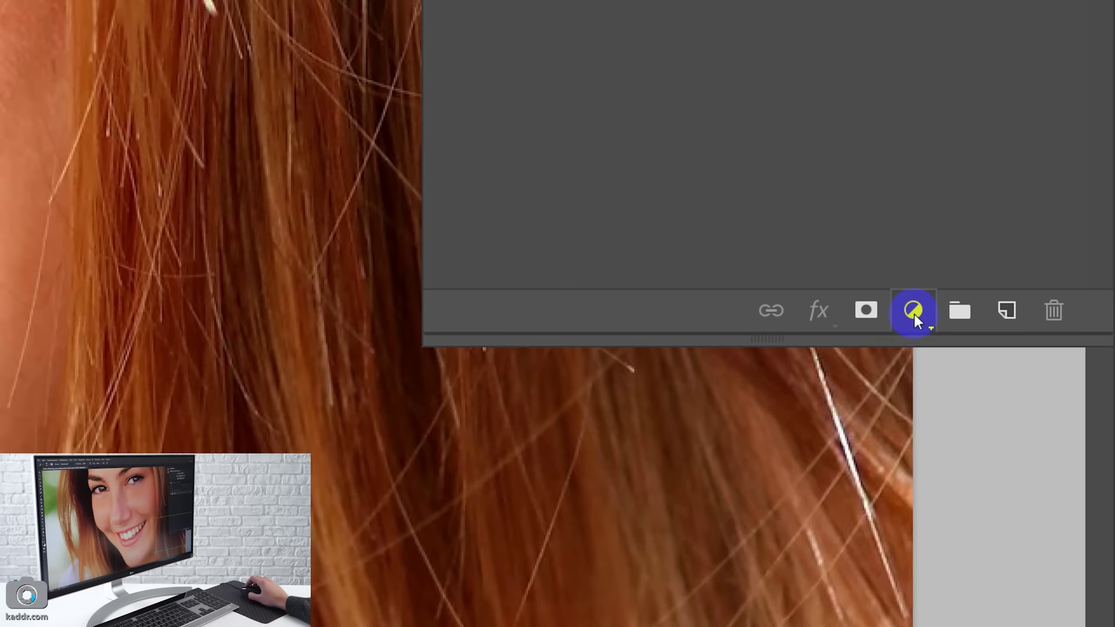
click(1048, 459)
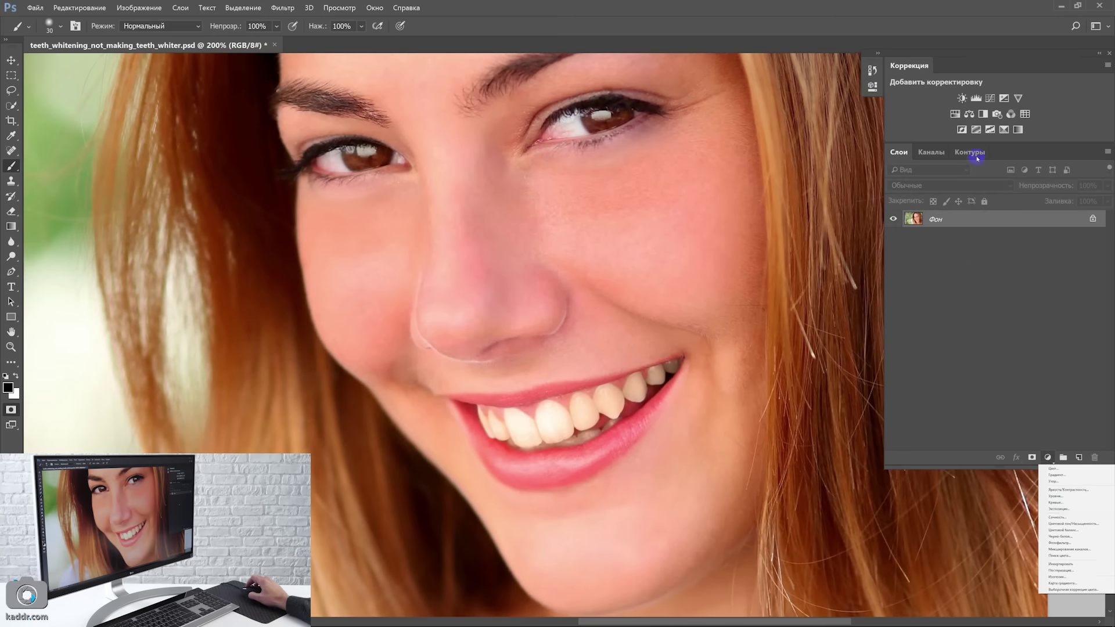
click(978, 154)
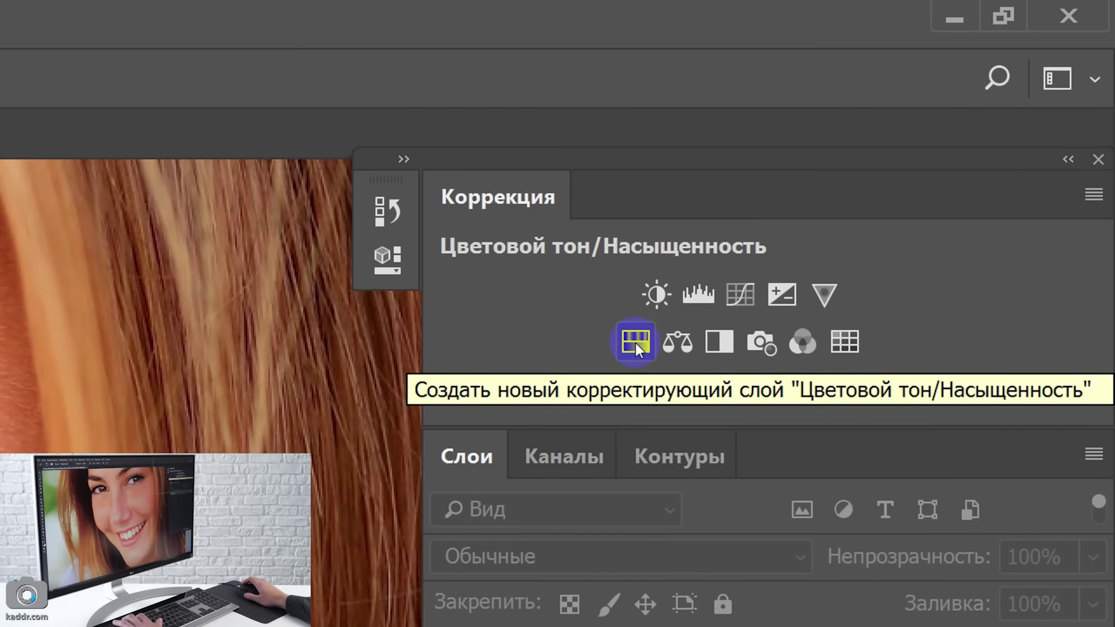
Step: Add a Hue/Saturation adjustment layer, set white as the painting colour, and invert its mask to black
click(636, 343)
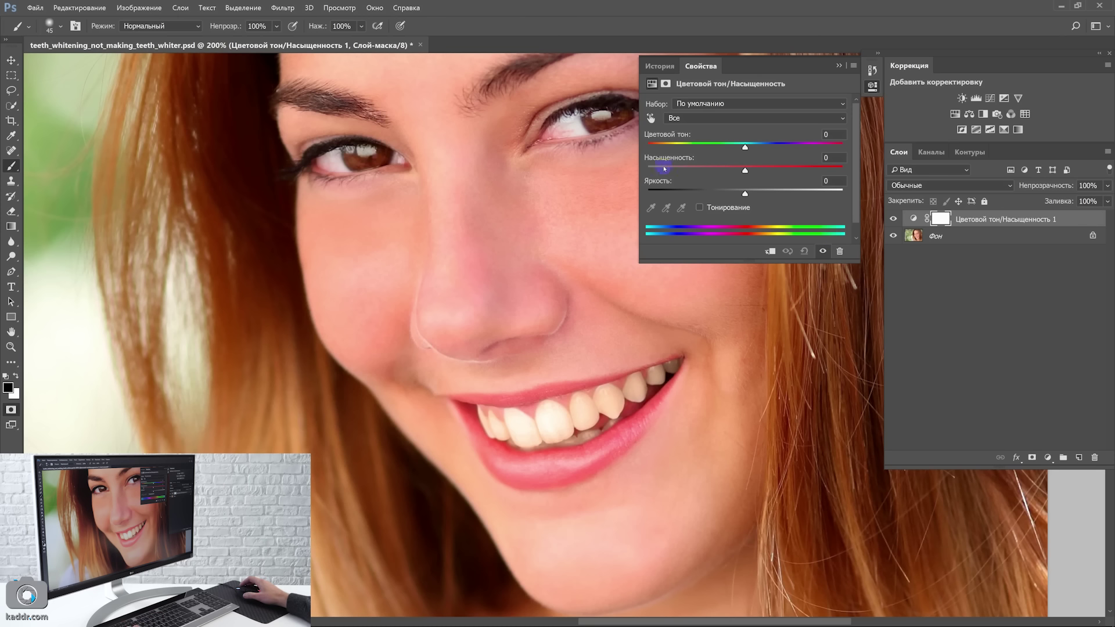
click(545, 410)
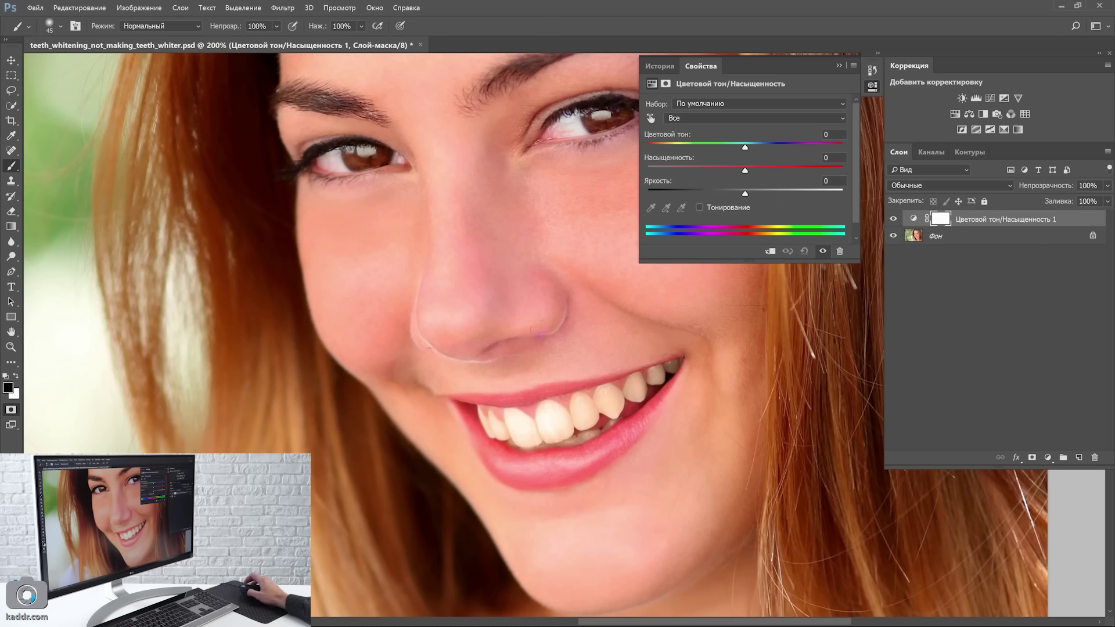
click(15, 378)
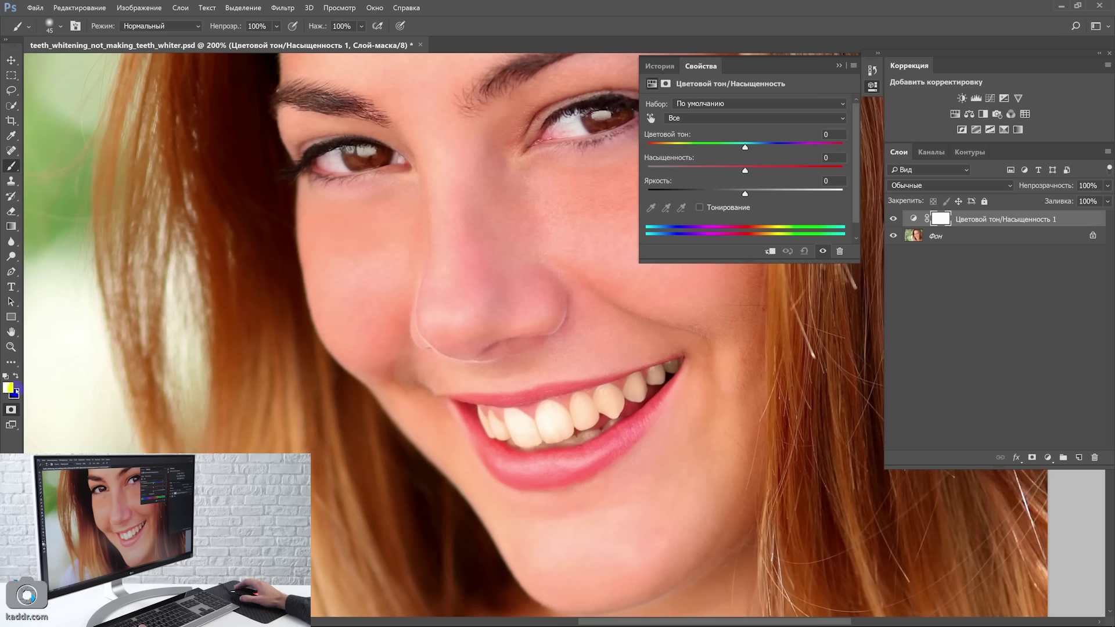
click(443, 356)
key(ctrl+i)
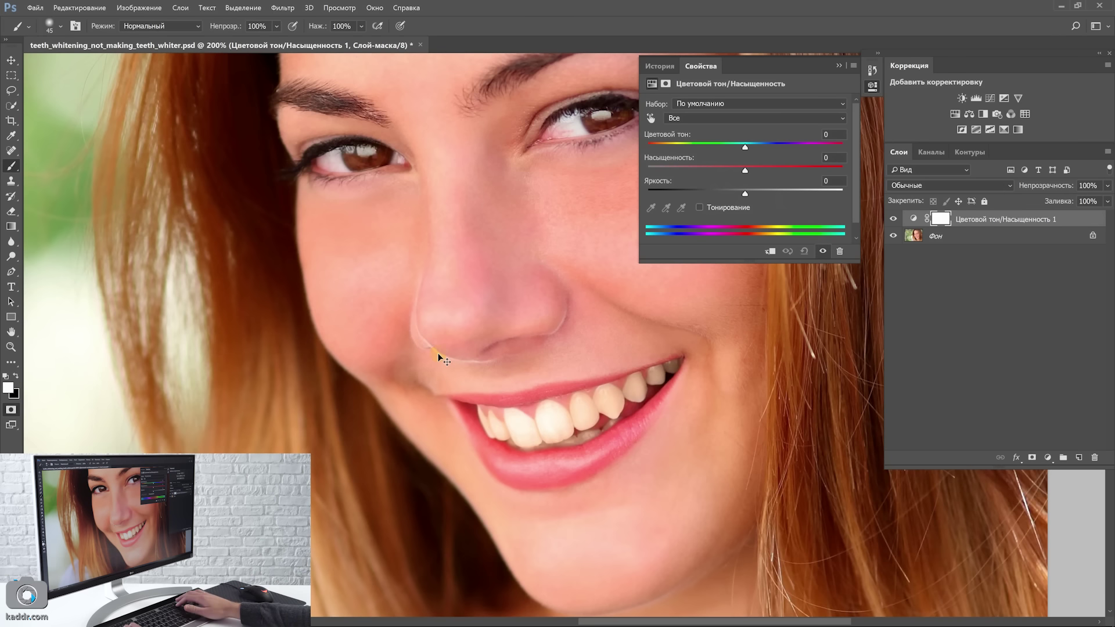
Step: Paint white on the Hue/Saturation mask over the lower and upper teeth
click(946, 220)
click(511, 450)
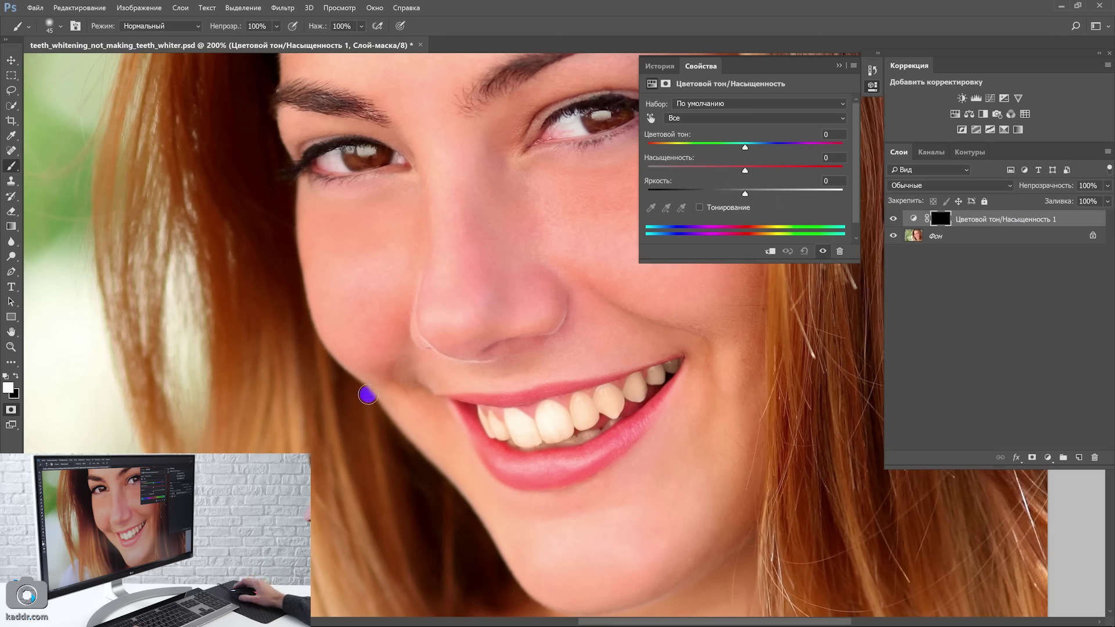
mouse_move(503, 418)
mouse_down()
mouse_move(500, 431)
mouse_move(570, 435)
mouse_up()
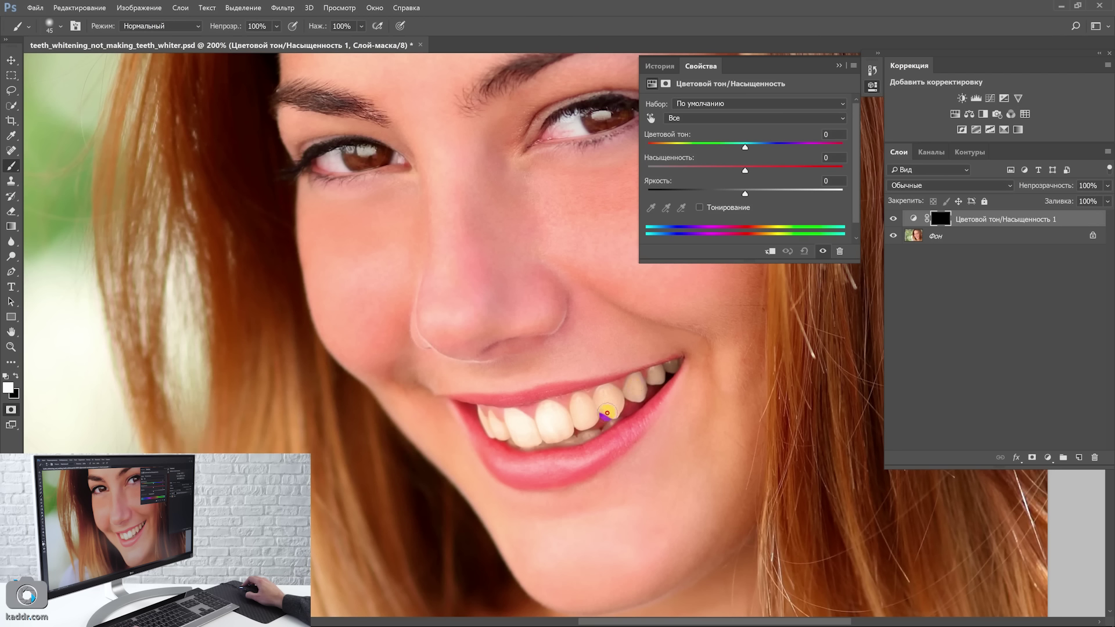
mouse_move(575, 405)
mouse_down()
mouse_move(568, 425)
mouse_move(545, 405)
mouse_move(538, 433)
mouse_move(473, 415)
mouse_up()
Step: Target Yellows sampled from the teeth, setting Saturation to -65 and Lightness to +52
click(736, 117)
click(714, 147)
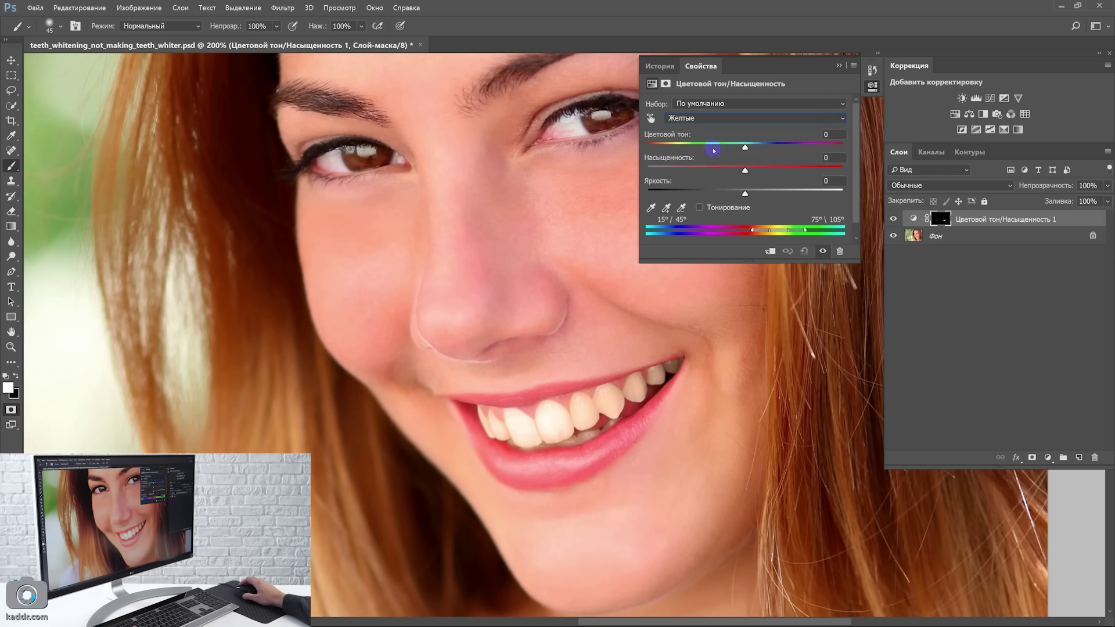
click(544, 401)
drag(624, 404, 593, 422)
drag(745, 194, 797, 200)
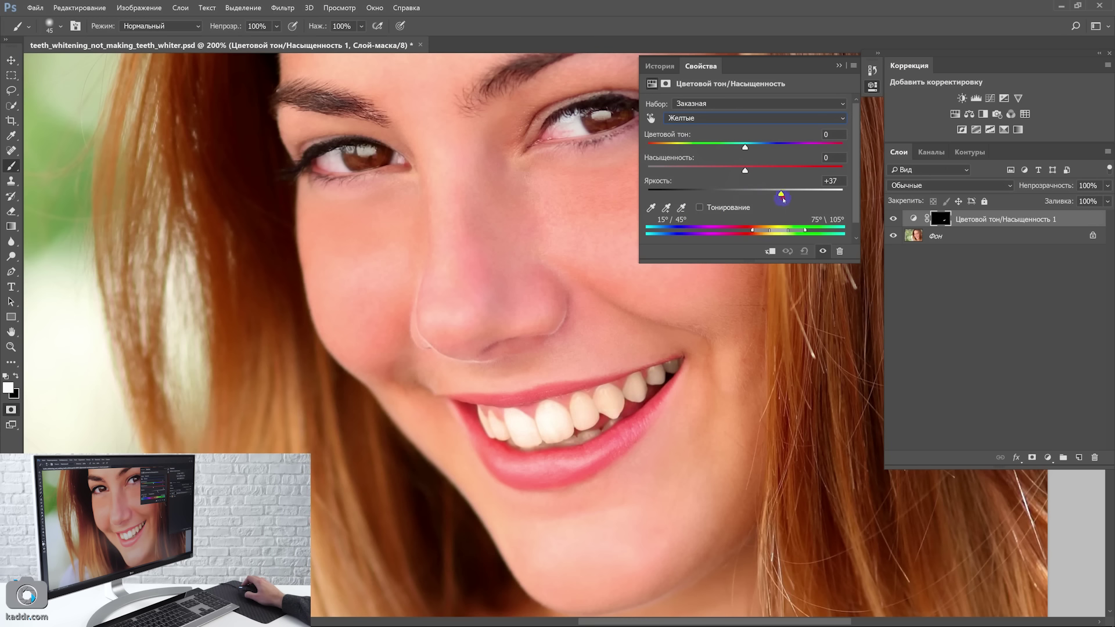
drag(798, 200, 791, 202)
mouse_move(739, 172)
mouse_down()
mouse_move(637, 182)
mouse_move(702, 181)
mouse_move(684, 183)
mouse_up()
drag(785, 197, 794, 195)
Step: Toggle the Hue/Saturation layer's visibility to compare the teeth with and without whitening
click(914, 205)
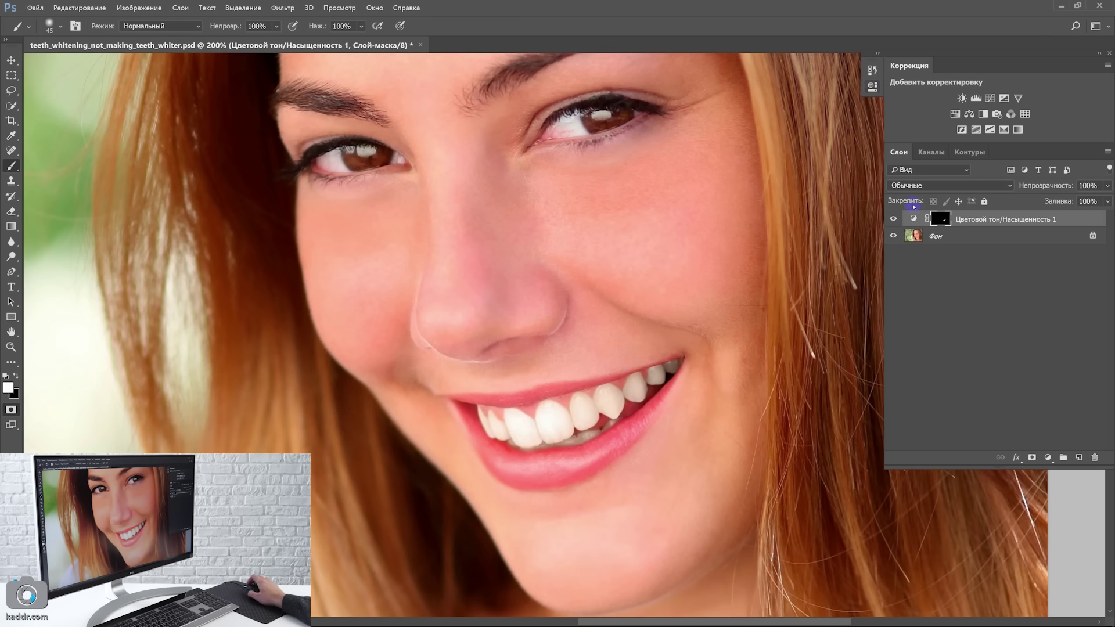
click(894, 219)
click(893, 219)
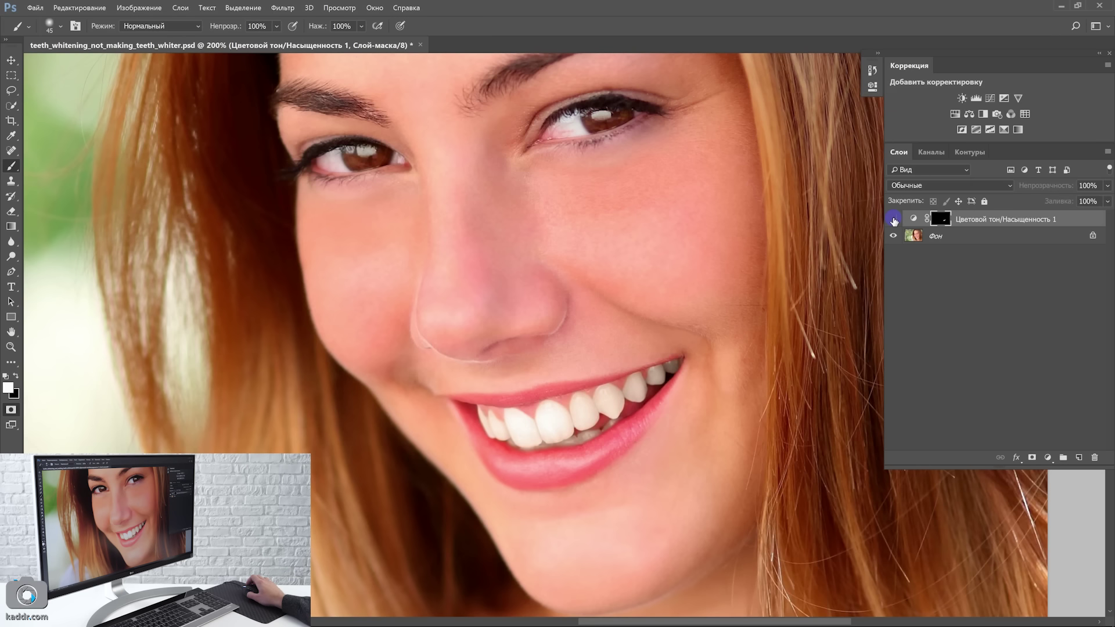
click(894, 219)
click(893, 220)
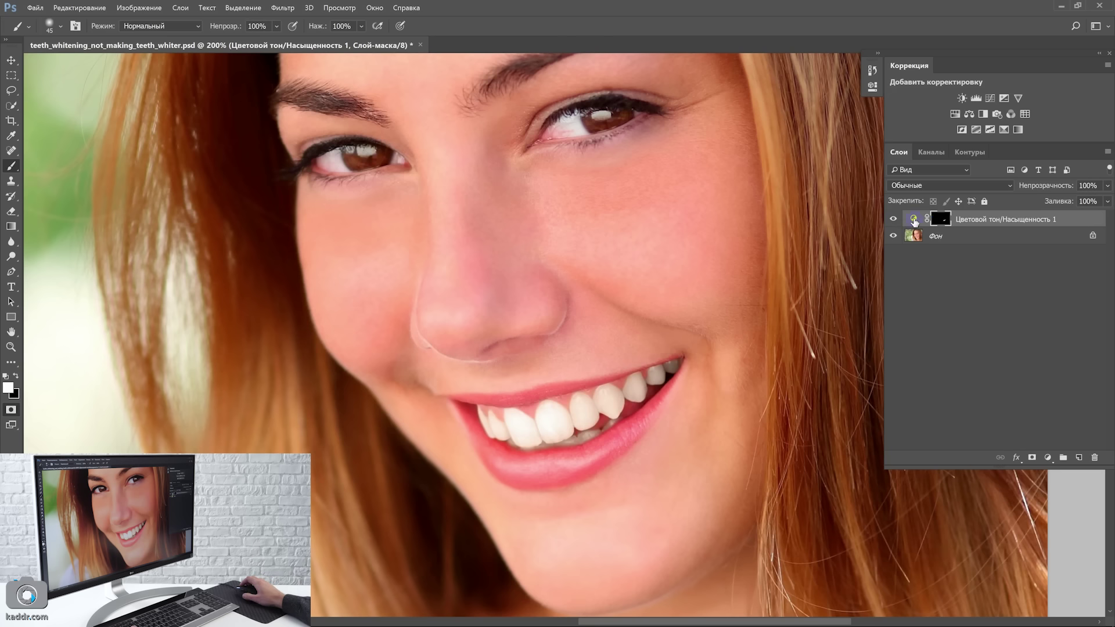
Step: Reopen the Hue/Saturation properties showing the Yellows range settings
double_click(914, 220)
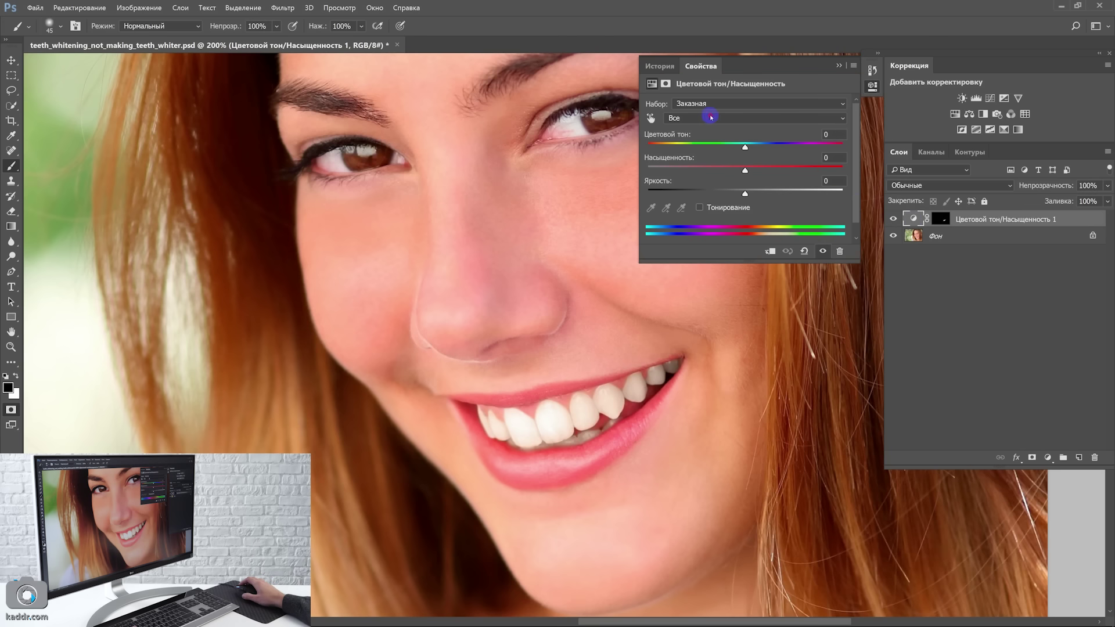
click(711, 117)
click(700, 148)
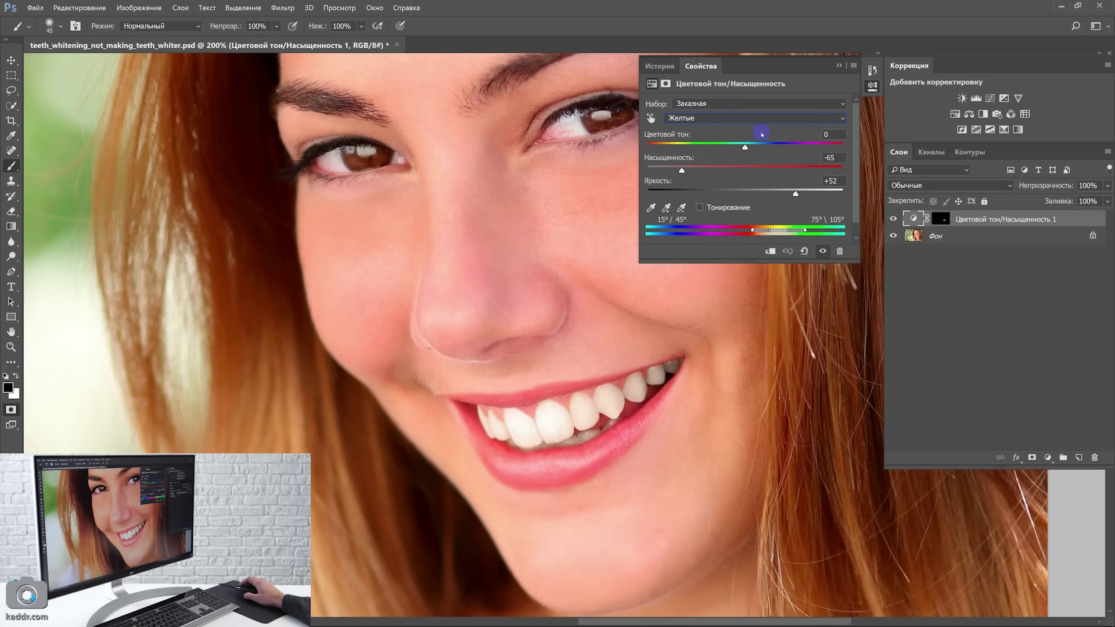
Step: Set the Hue/Saturation layer opacity to 82% and toggle its visibility to compare
click(872, 87)
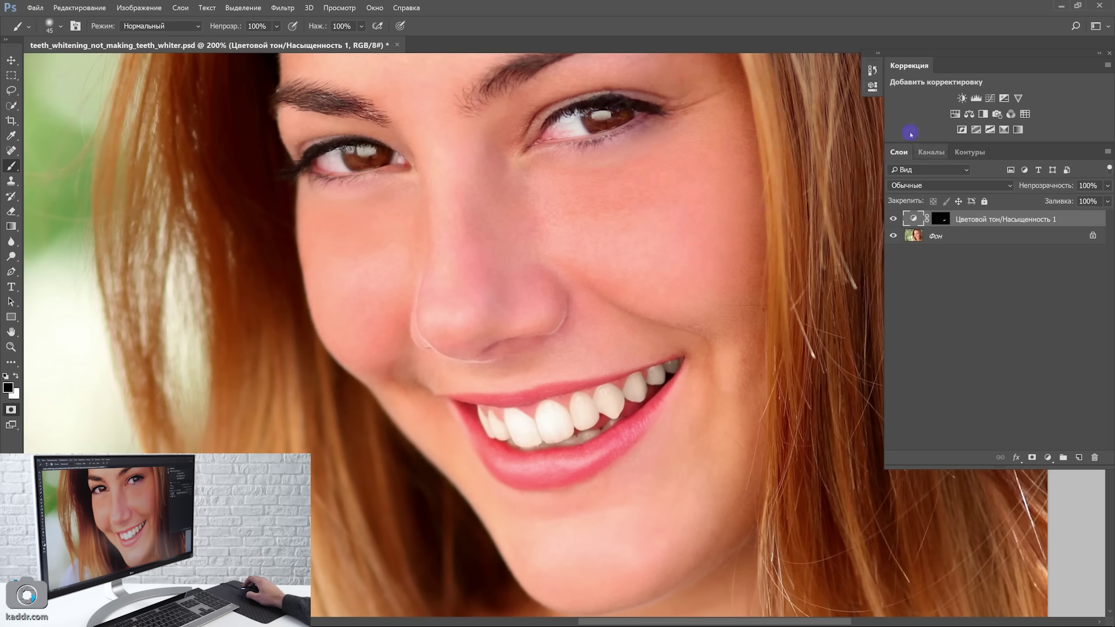
click(1106, 186)
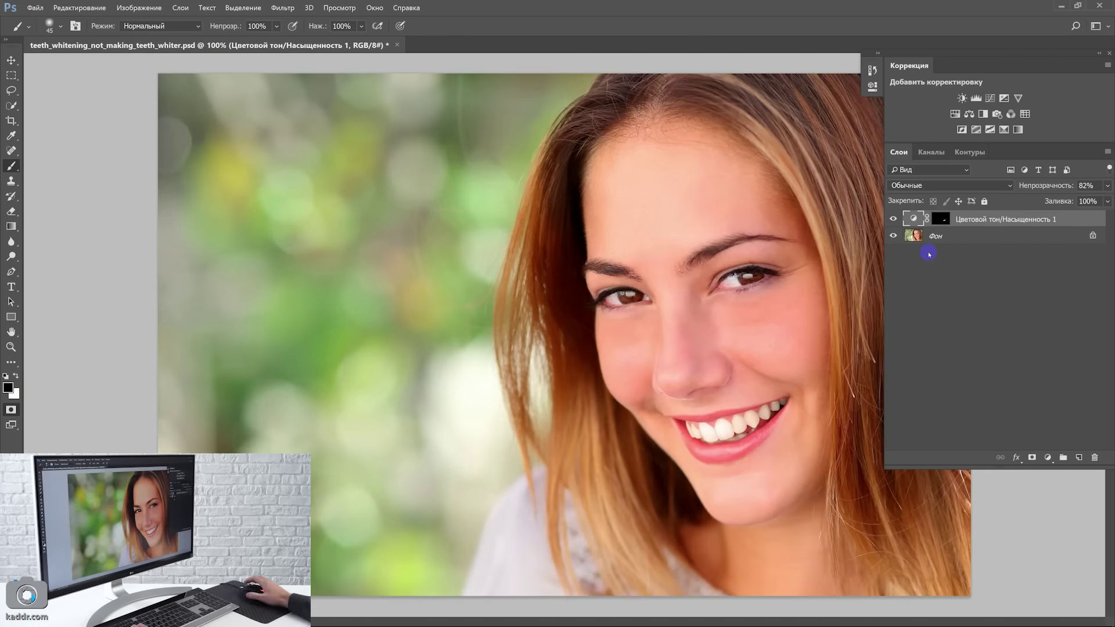
click(893, 220)
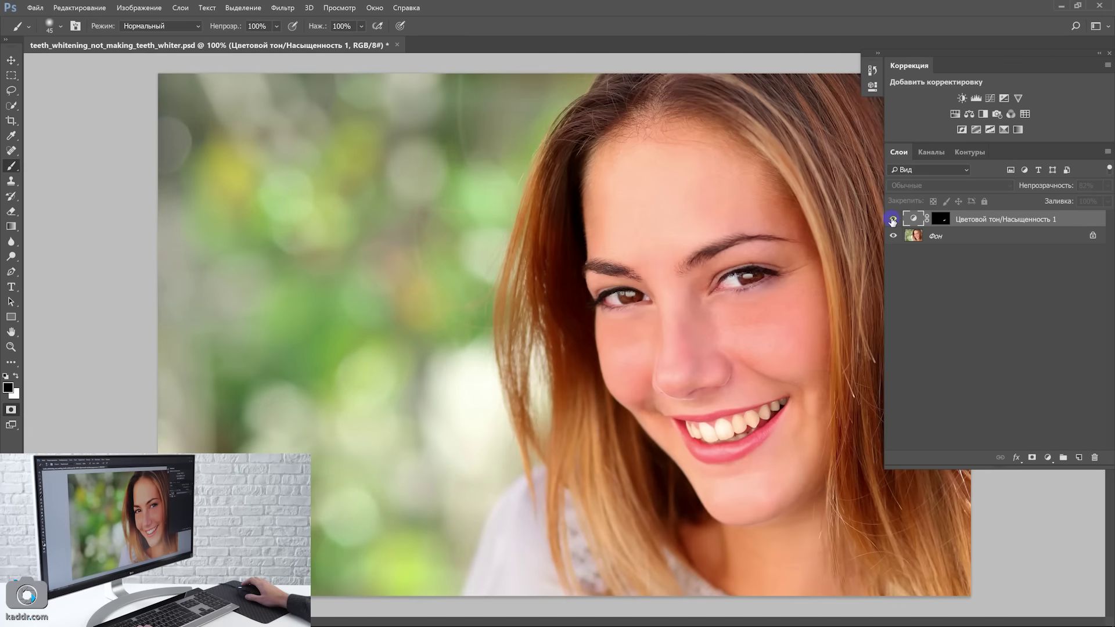
click(893, 219)
click(892, 220)
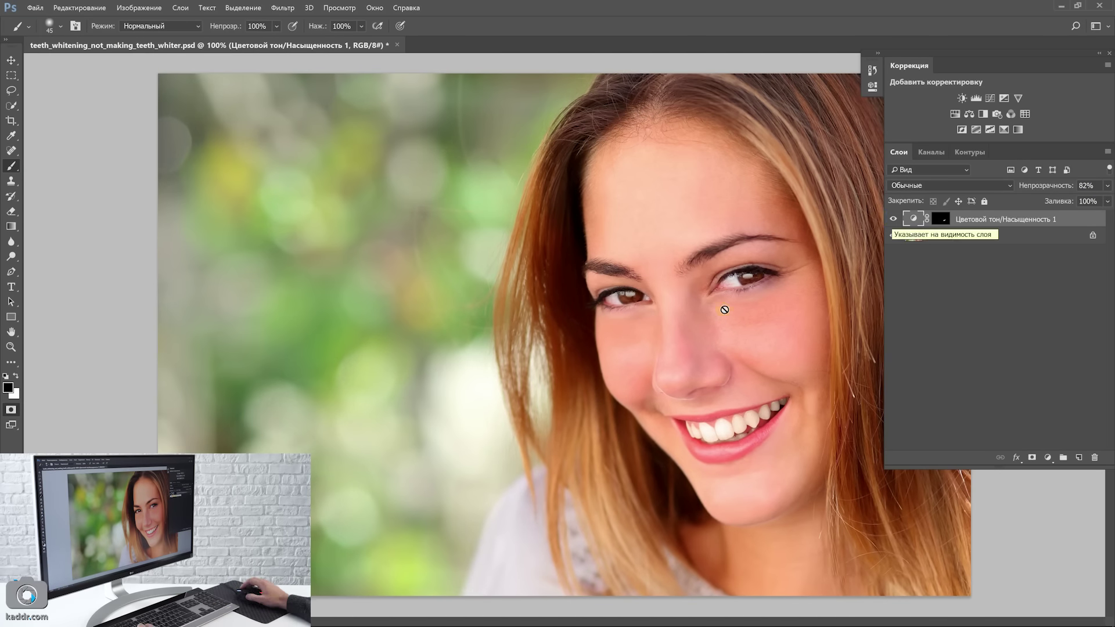
Step: Zoom the view back to 100% and hide the Hue/Saturation layer
click(744, 430)
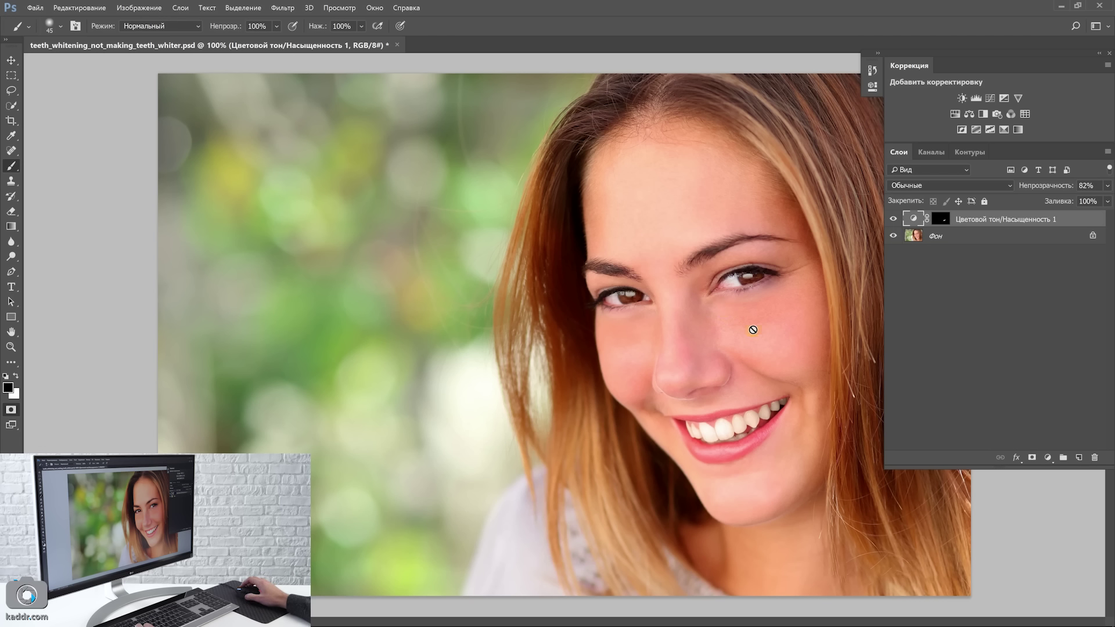
click(755, 431)
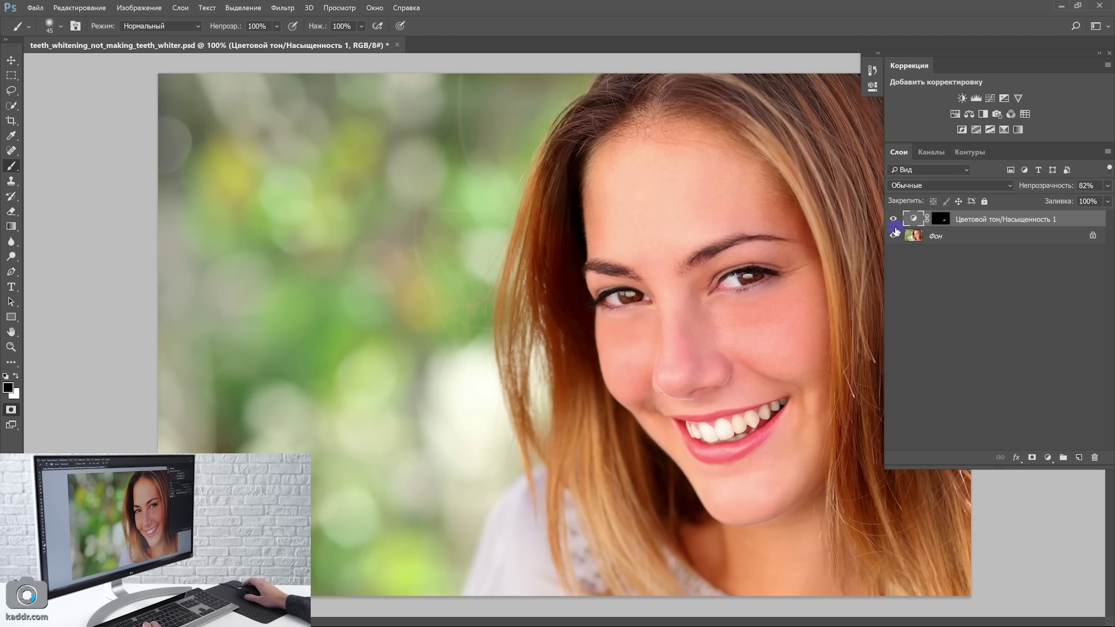
click(893, 220)
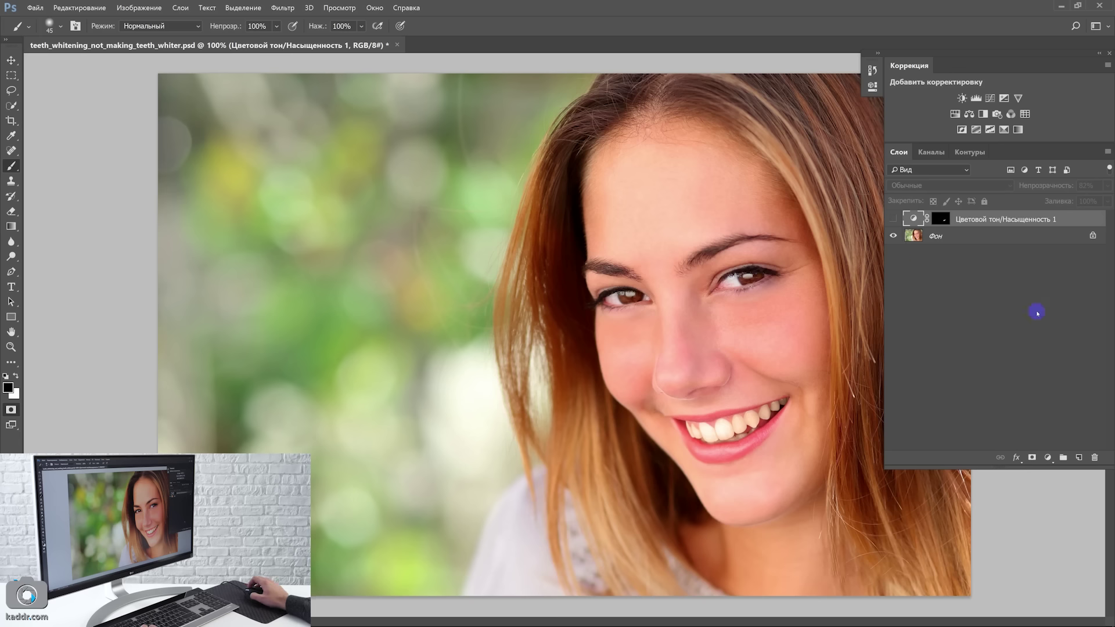
Step: Add a Color Balance adjustment layer and delete its default layer mask
click(1050, 461)
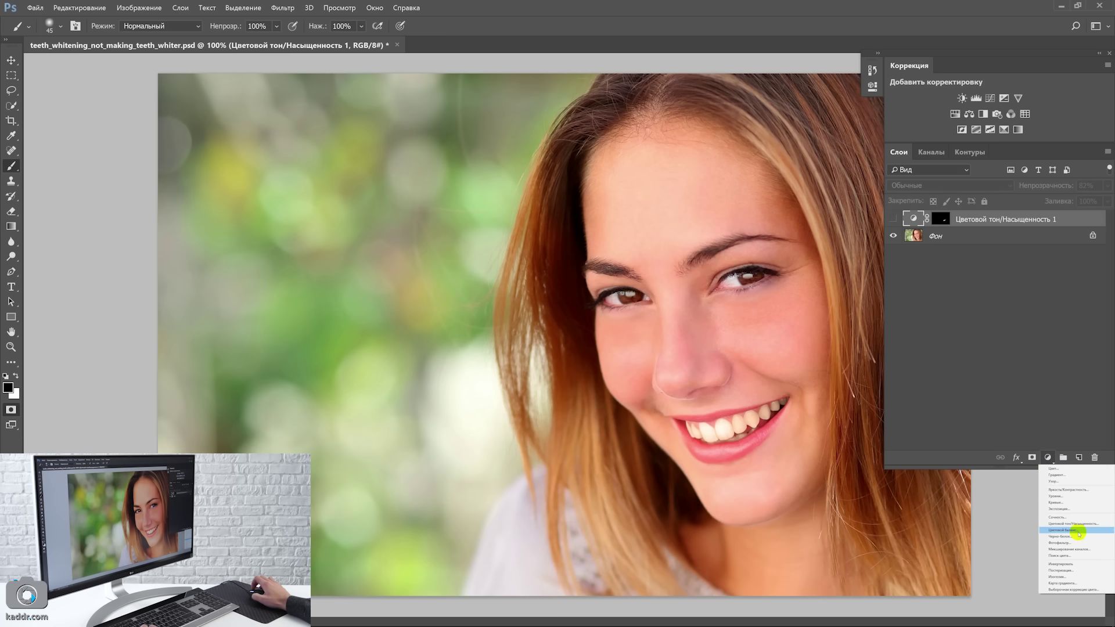
click(940, 219)
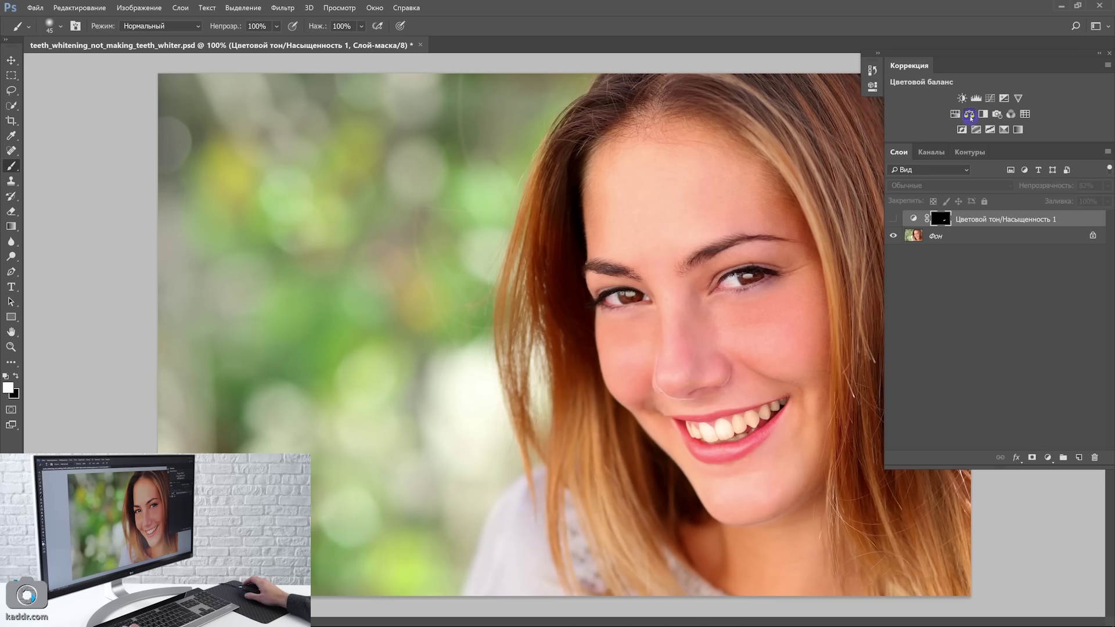
click(969, 115)
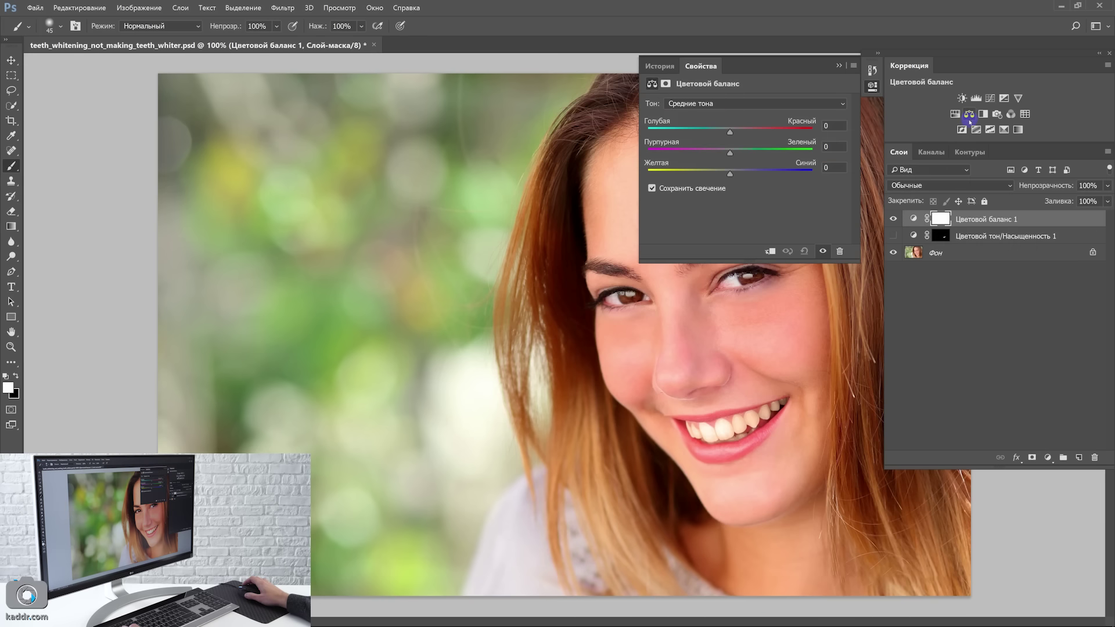
right_click(940, 219)
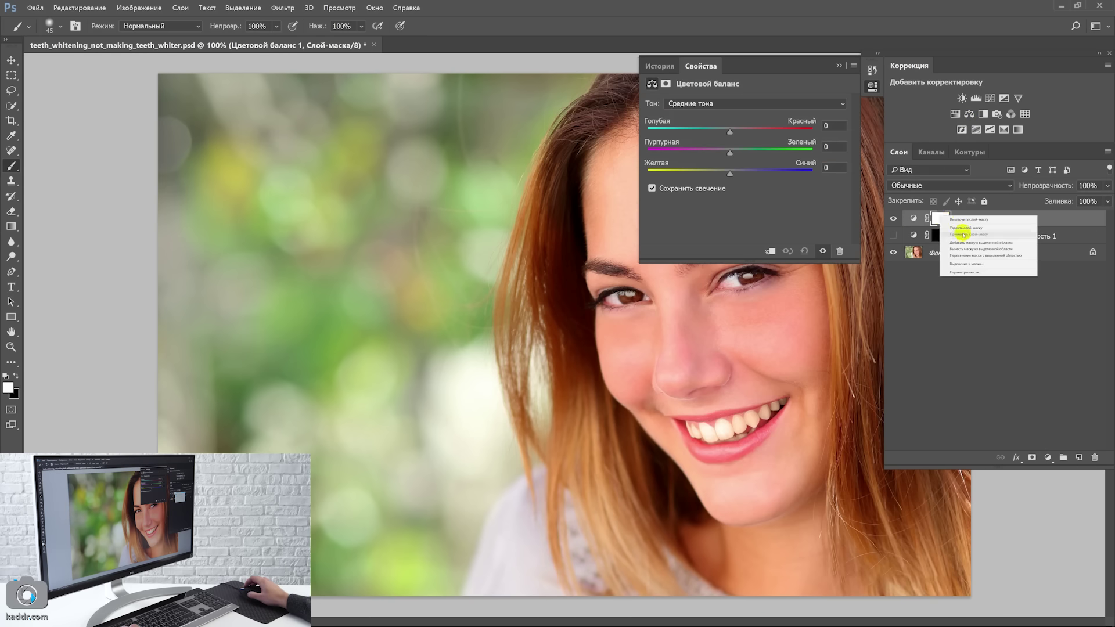
click(962, 228)
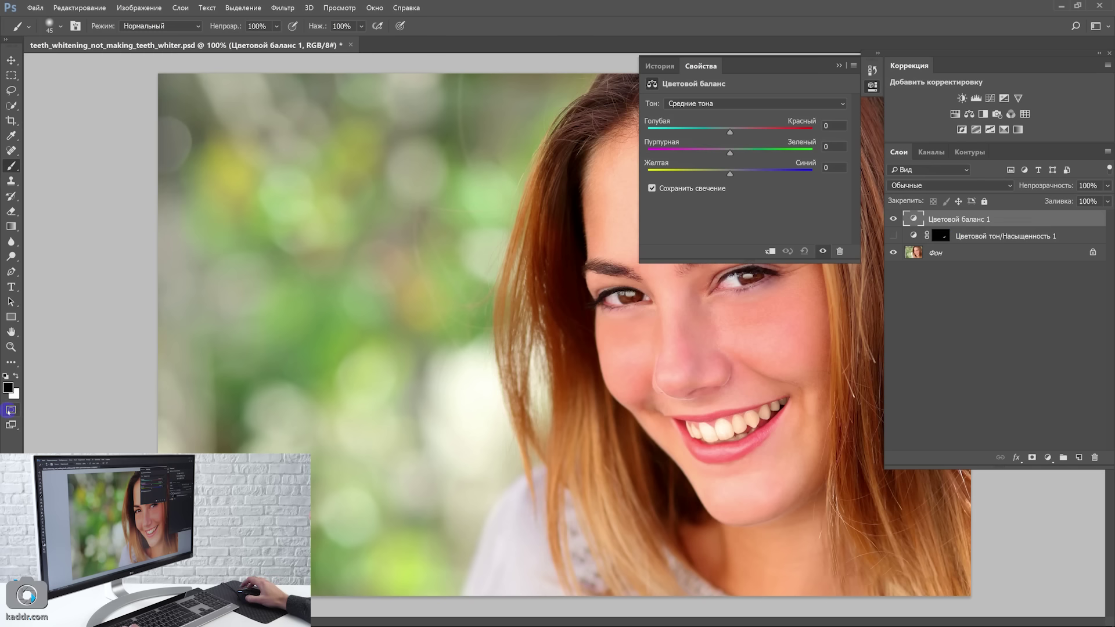
Step: In Quick Mask, zoom to the mouth and paint the front and small teeth along the gum
key(q)
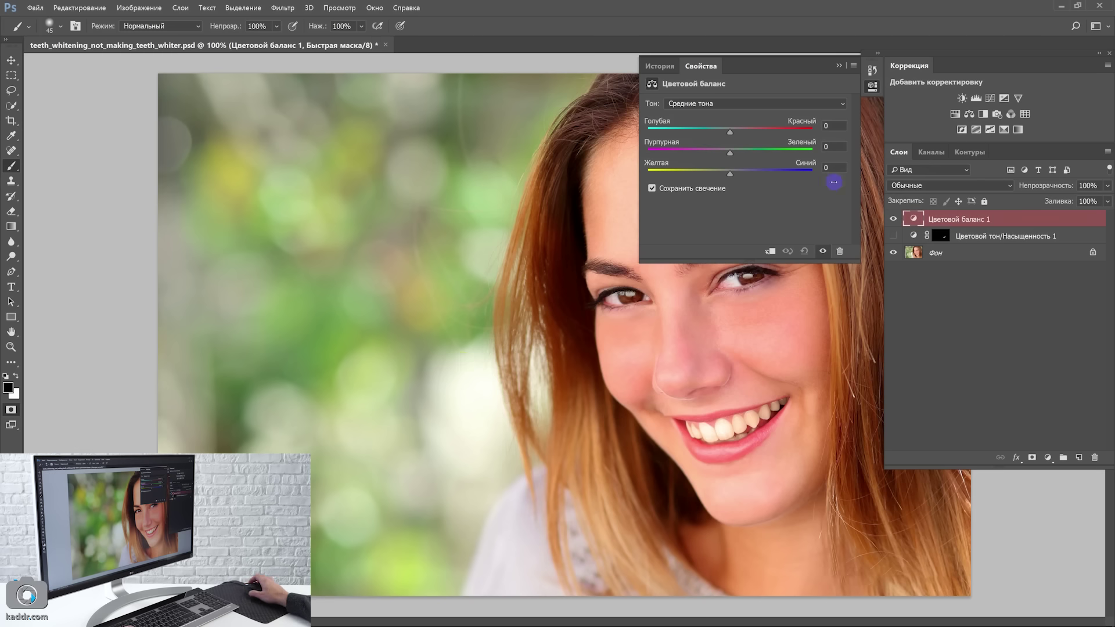
key(ctrl+plus)
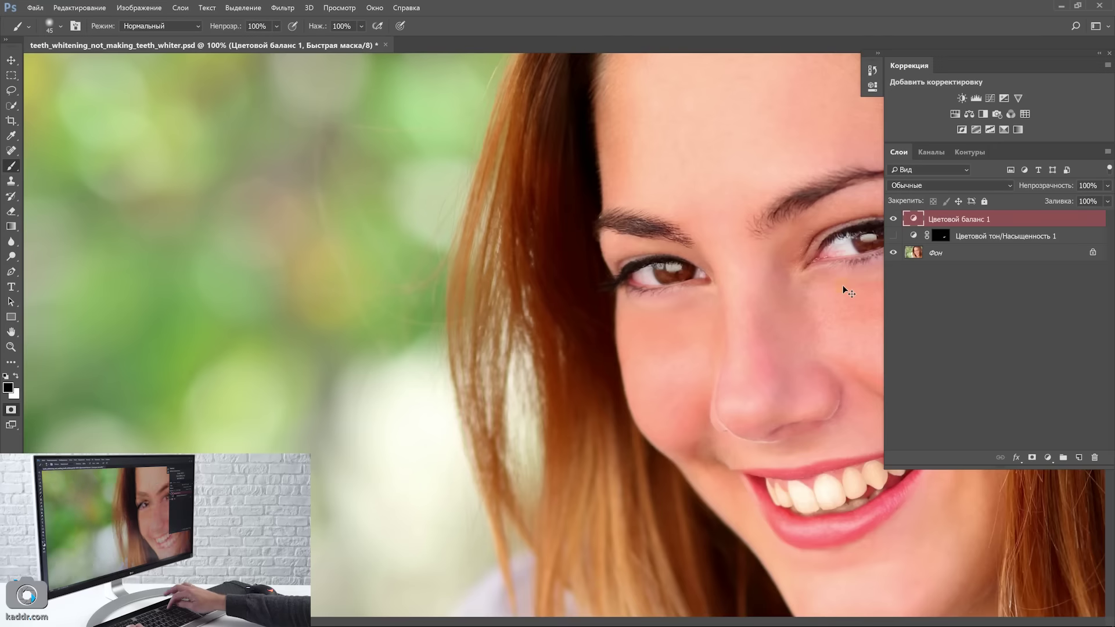
key(ctrl+plus)
drag(842, 285, 525, 262)
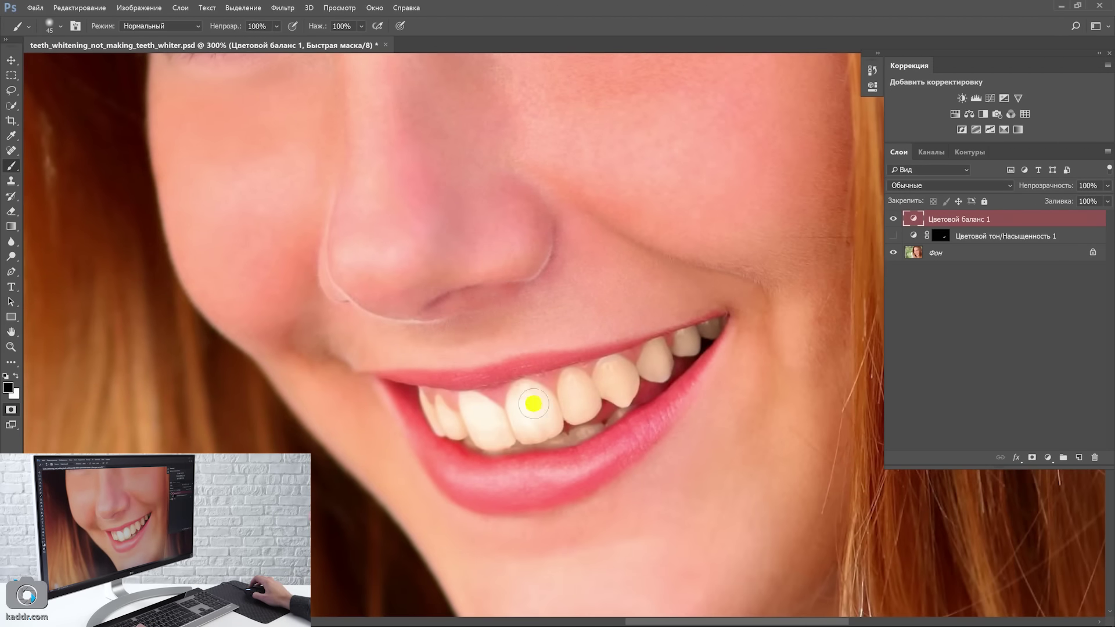
key(bracketleft)
click(493, 401)
key(bracketleft)
key(bracketleft)
key(bracketleft)
mouse_move(485, 404)
mouse_down()
mouse_move(498, 412)
mouse_move(418, 393)
mouse_up()
key(bracketleft)
key(bracketleft)
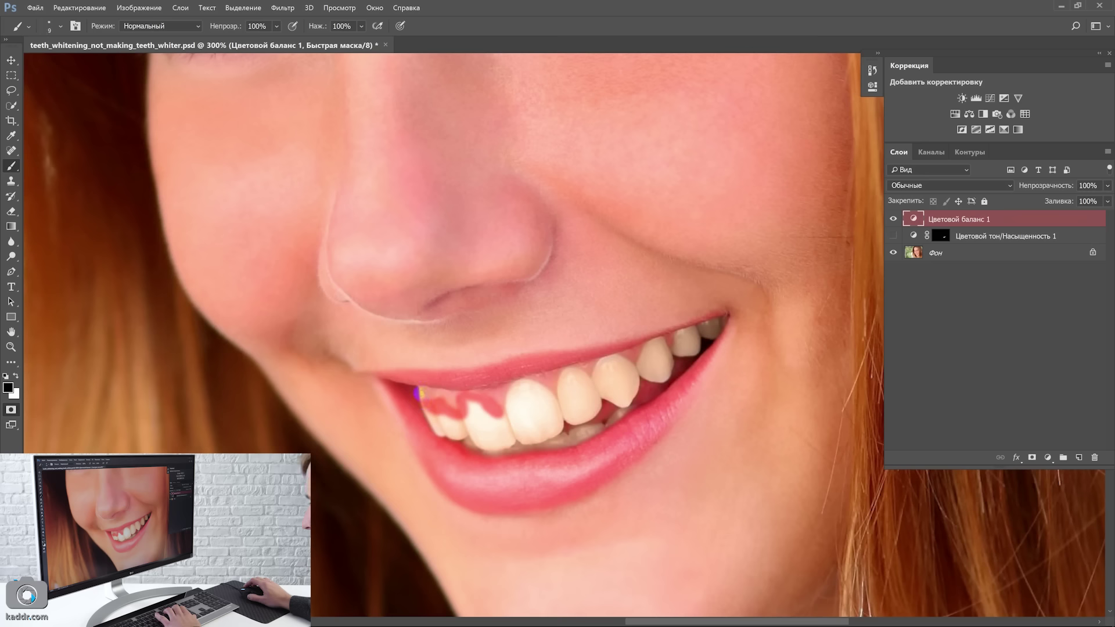
drag(429, 408, 439, 427)
Step: Paint the remaining upper teeth, then exit Quick Mask to make them a selection
right_click(437, 421)
key(Escape)
drag(437, 422, 465, 432)
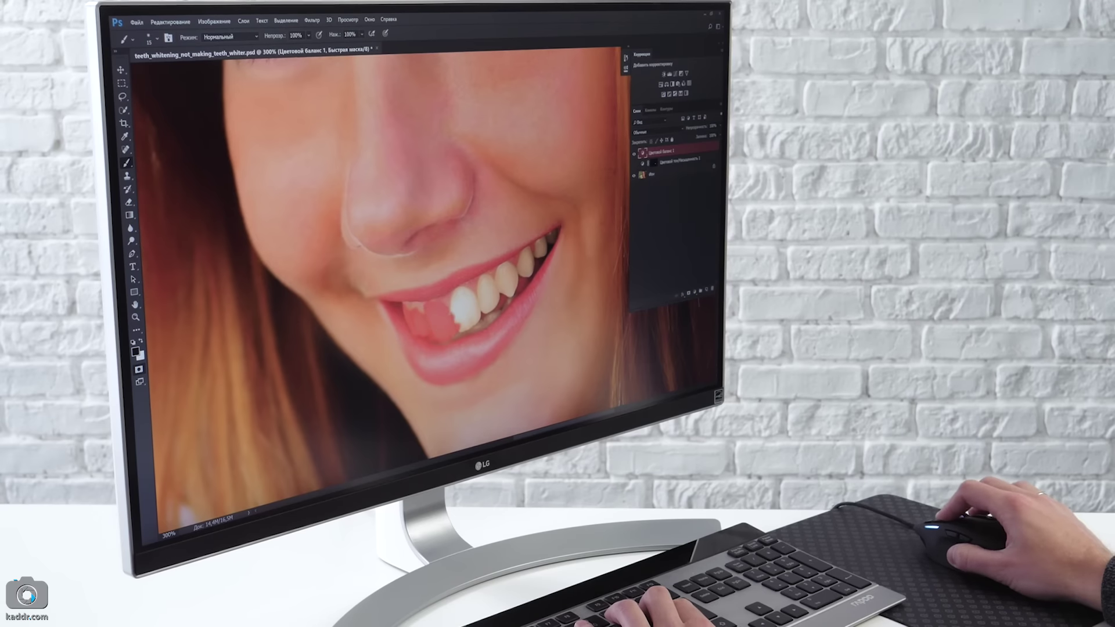
key(bracketright)
drag(464, 316, 552, 235)
key(bracketleft)
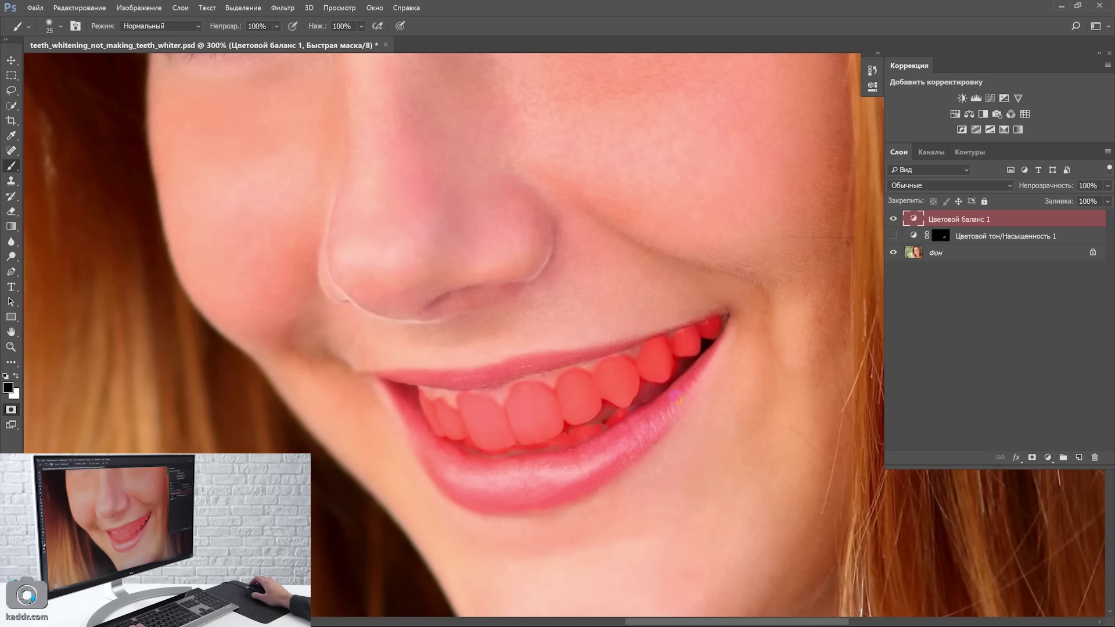
key(bracketleft)
key(bracketleft)
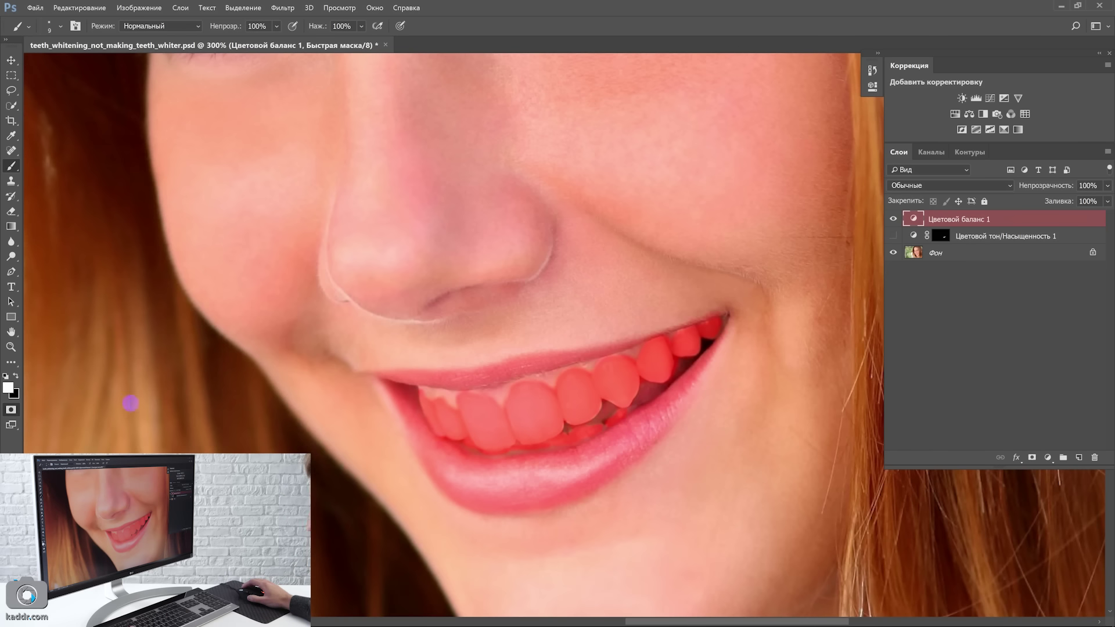
key(q)
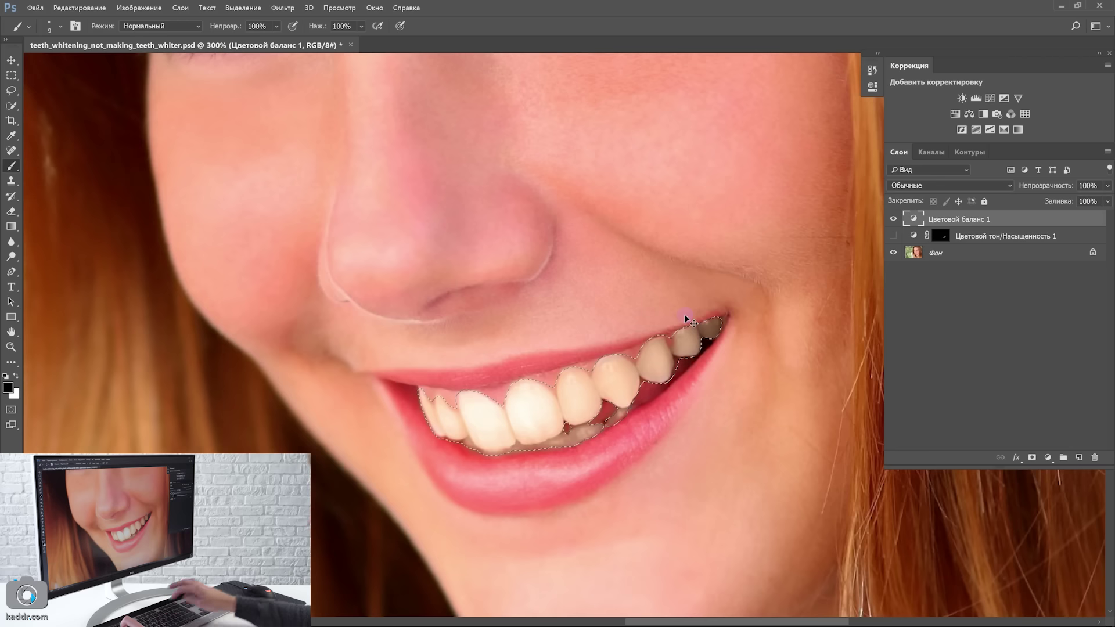
Step: Mask the Color Balance layer to the teeth and shift Highlights' Yellow–Blue toward Blue
click(244, 7)
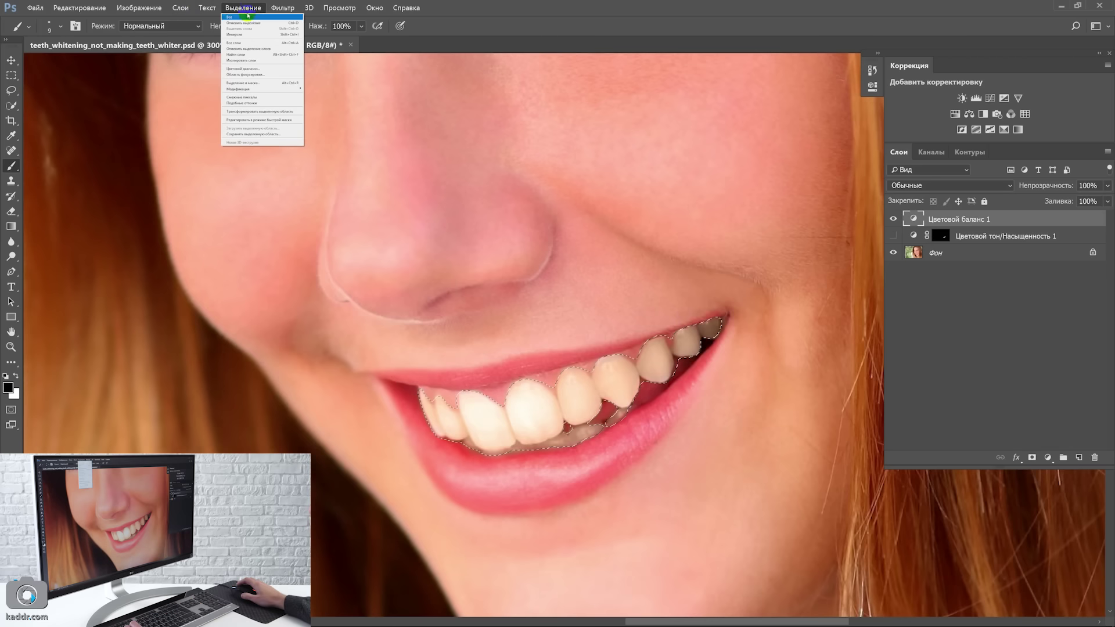
click(1030, 459)
double_click(914, 220)
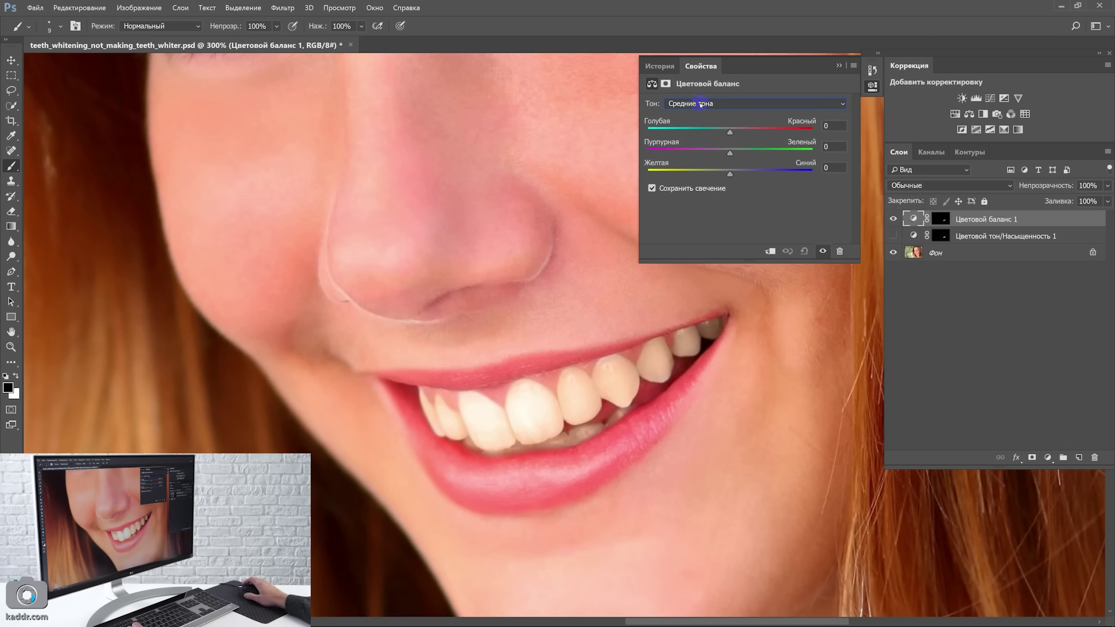
click(730, 105)
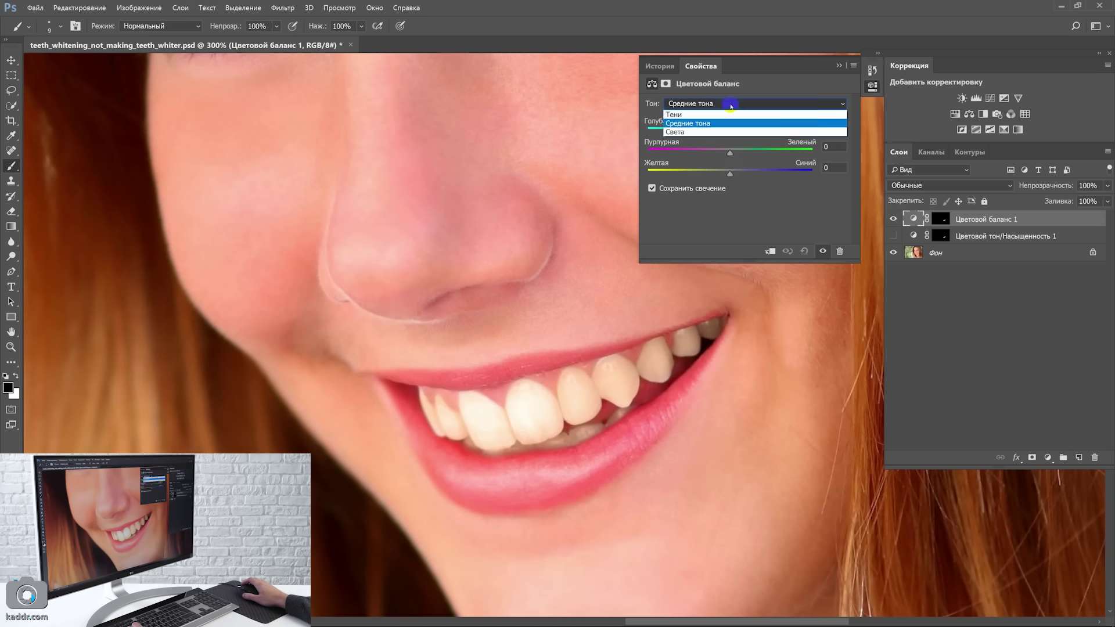
click(726, 132)
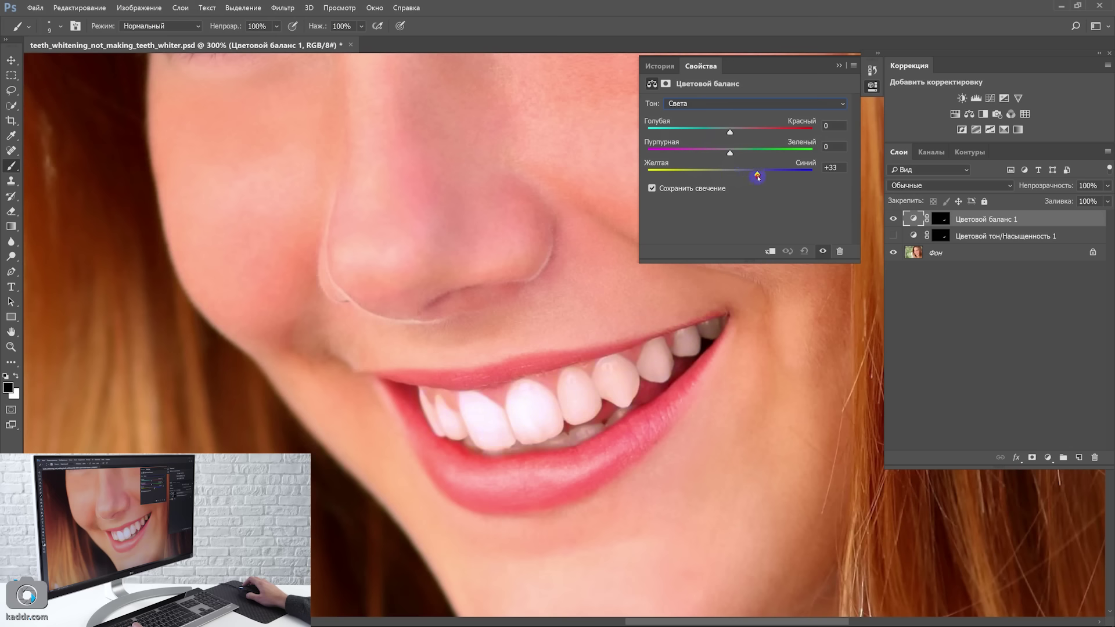
drag(745, 175, 735, 176)
Step: Shift Midtones and Shadows toward Blue, then toggle the layer's visibility to compare
click(719, 104)
click(709, 124)
click(722, 104)
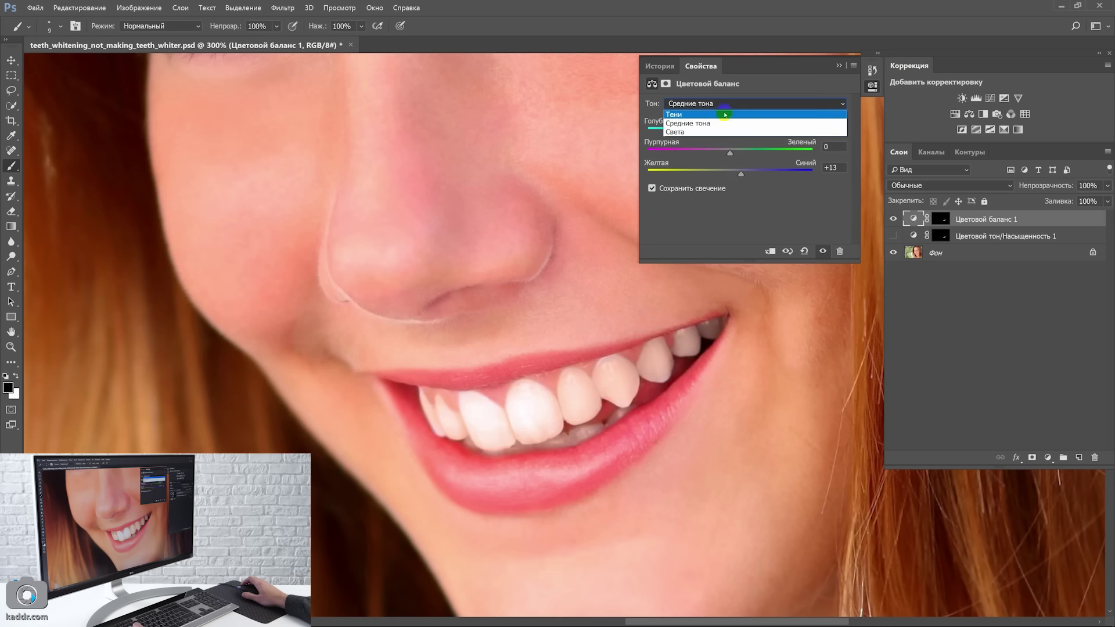
click(723, 119)
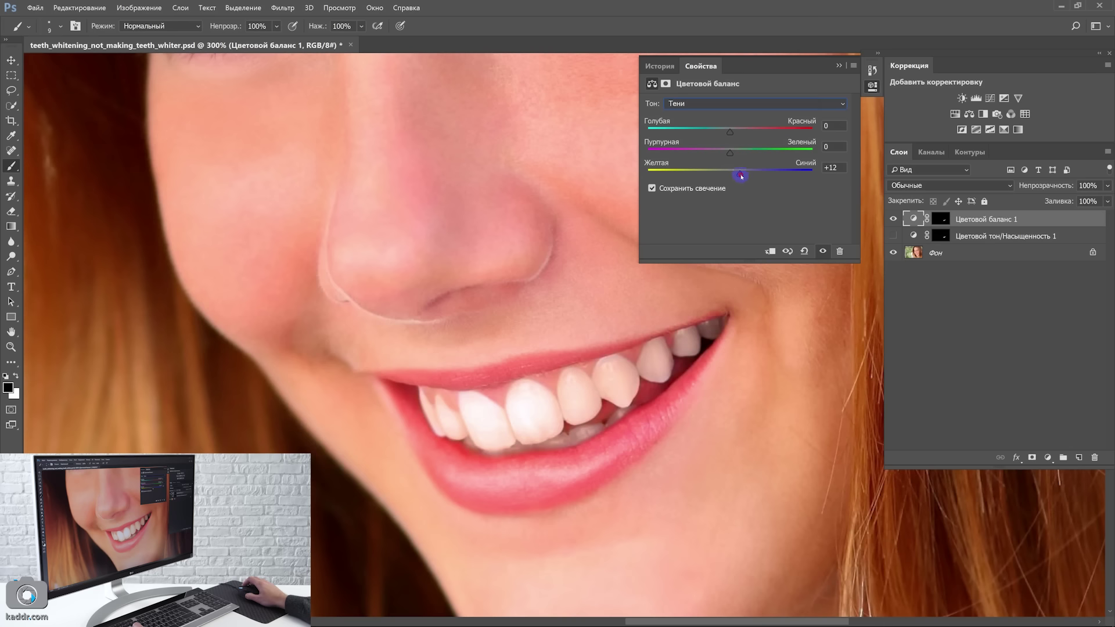
click(893, 219)
click(892, 219)
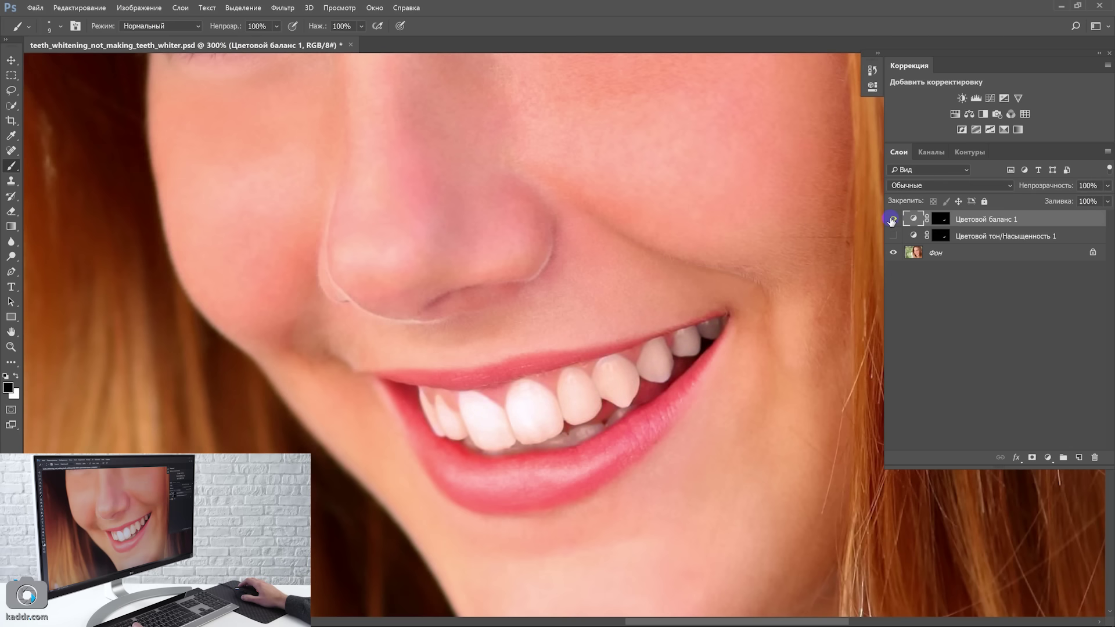
Step: Lower the Color Balance whitening layer to 82% opacity and view the whole portrait
click(1107, 187)
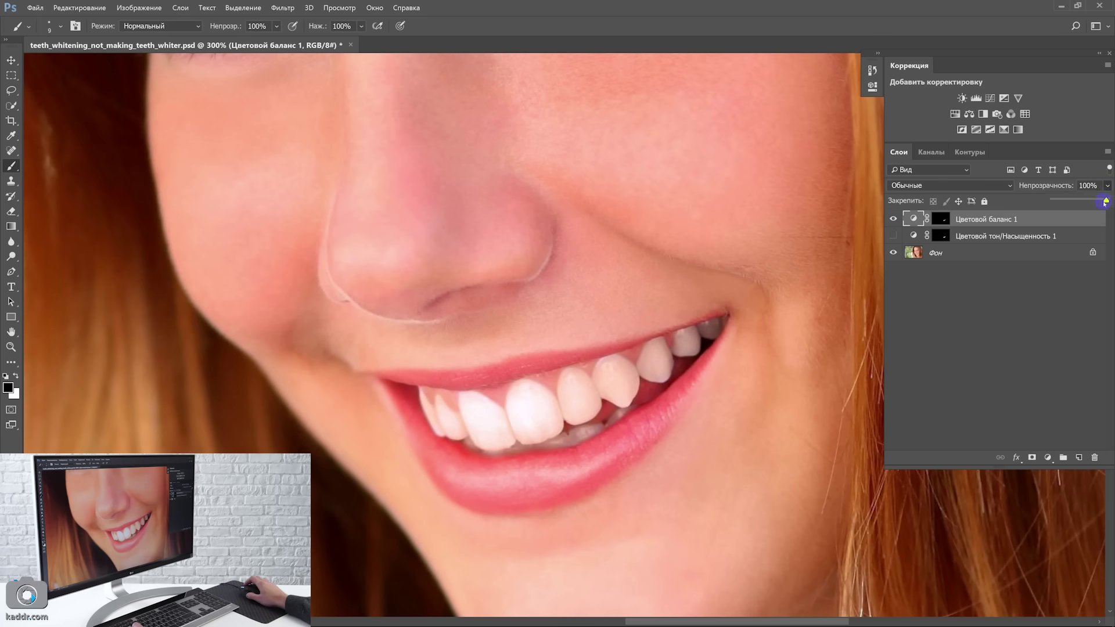
key(ctrl+minus)
key(ctrl+minus)
key(ctrl+minus)
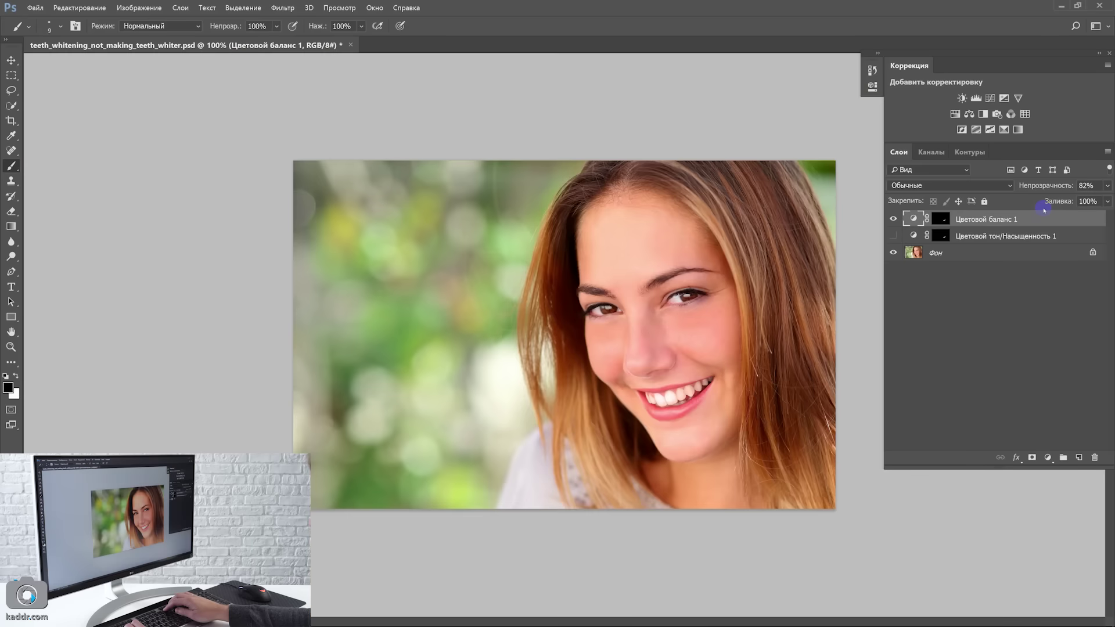
key(ctrl+plus)
Step: Toggle the whitening layer off and on to compare, leaving it visible
click(893, 220)
click(894, 219)
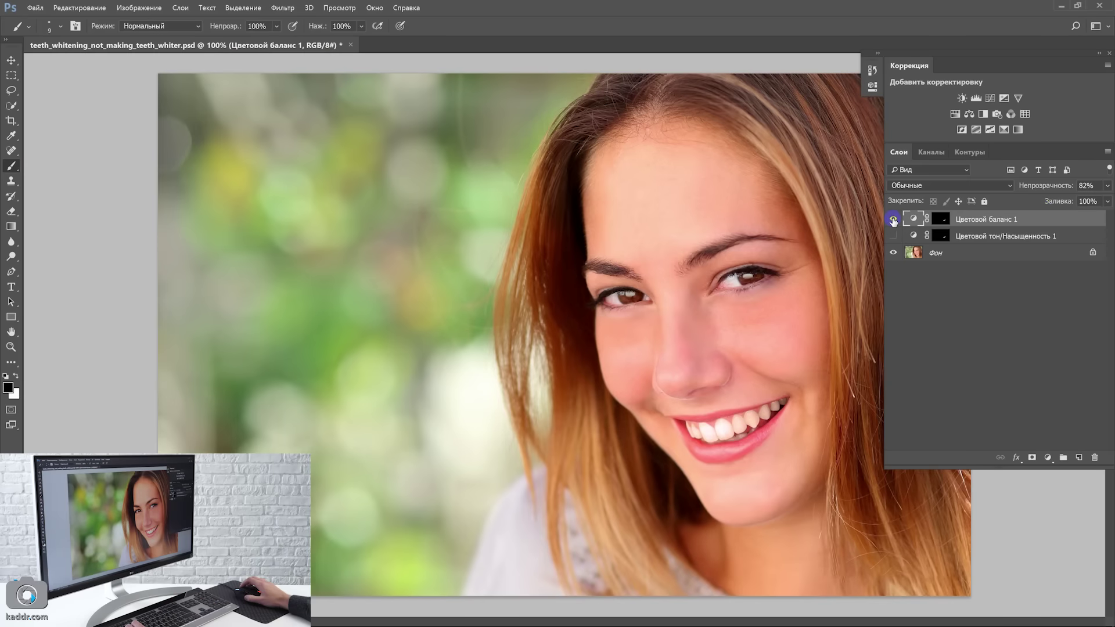
click(894, 221)
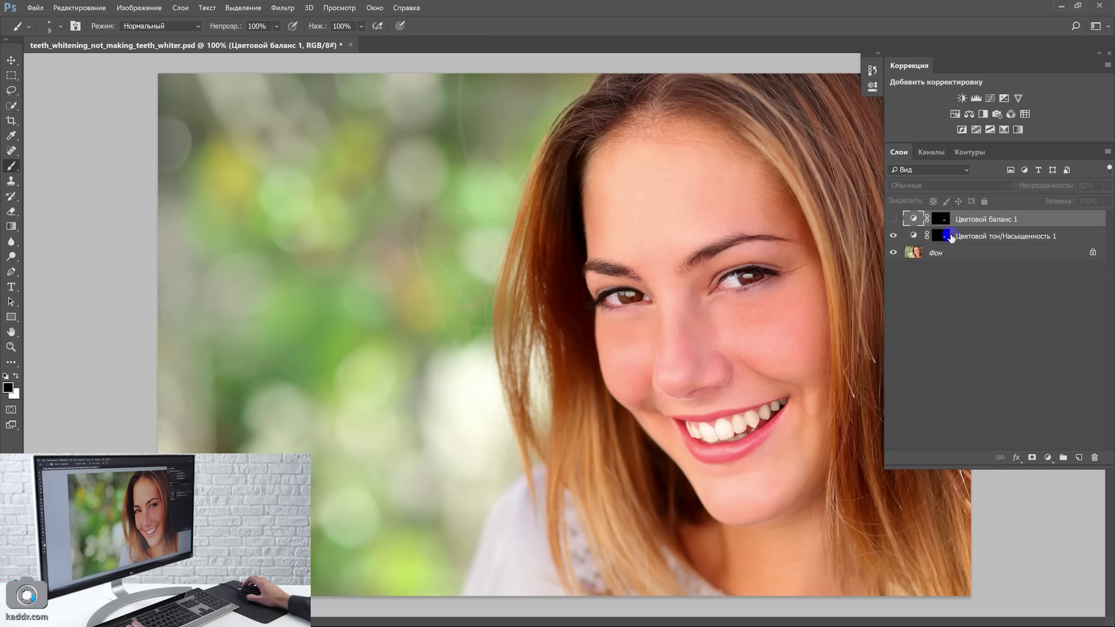
click(894, 220)
click(894, 220)
click(893, 219)
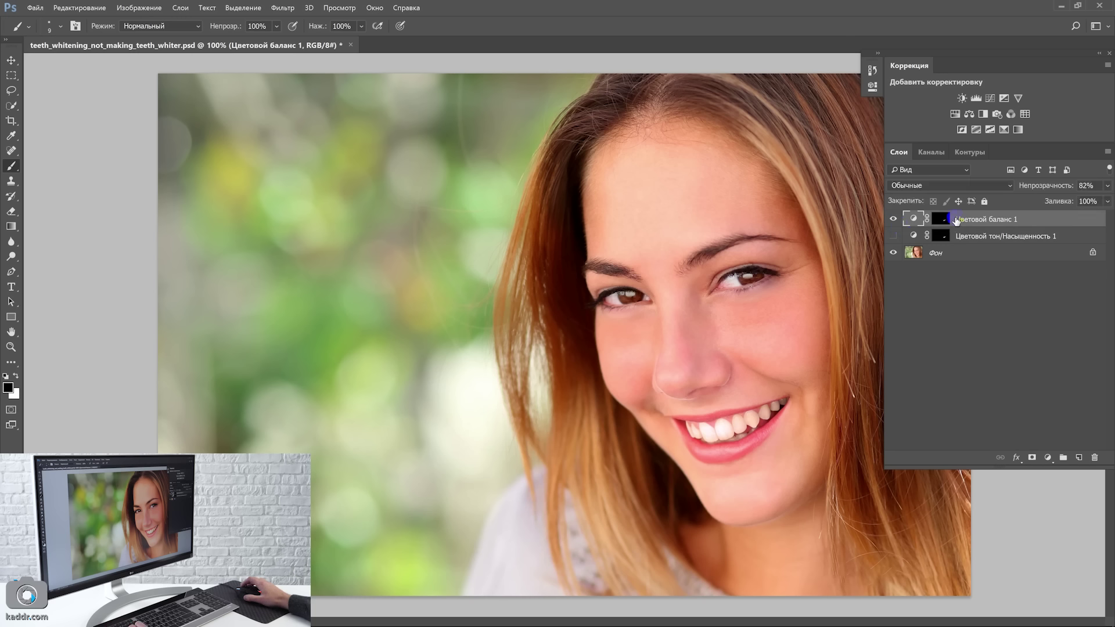
drag(936, 235, 917, 221)
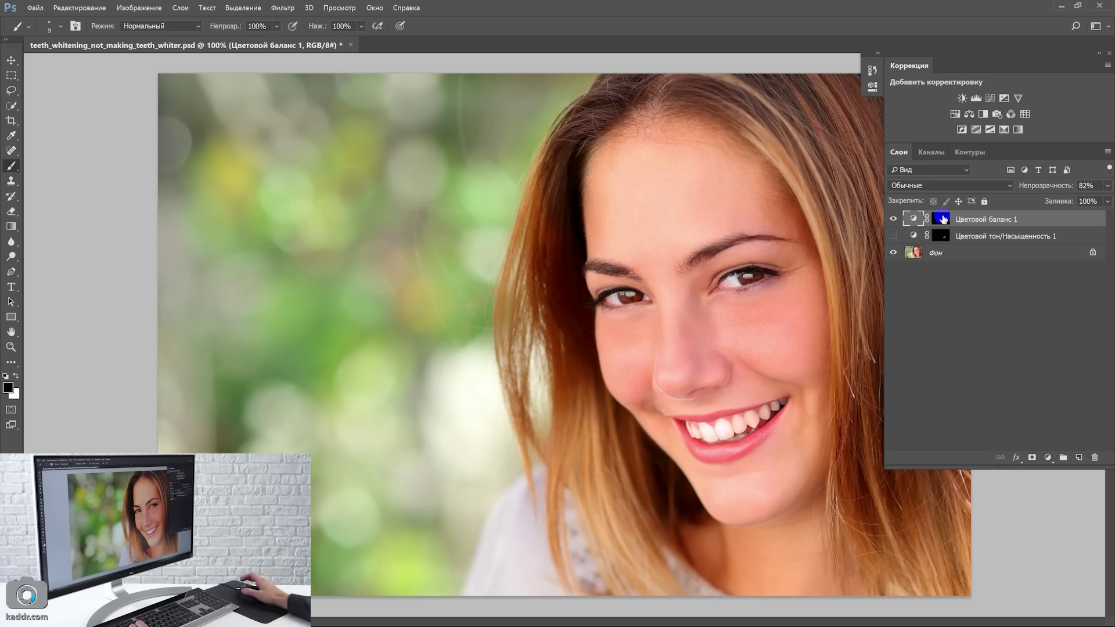